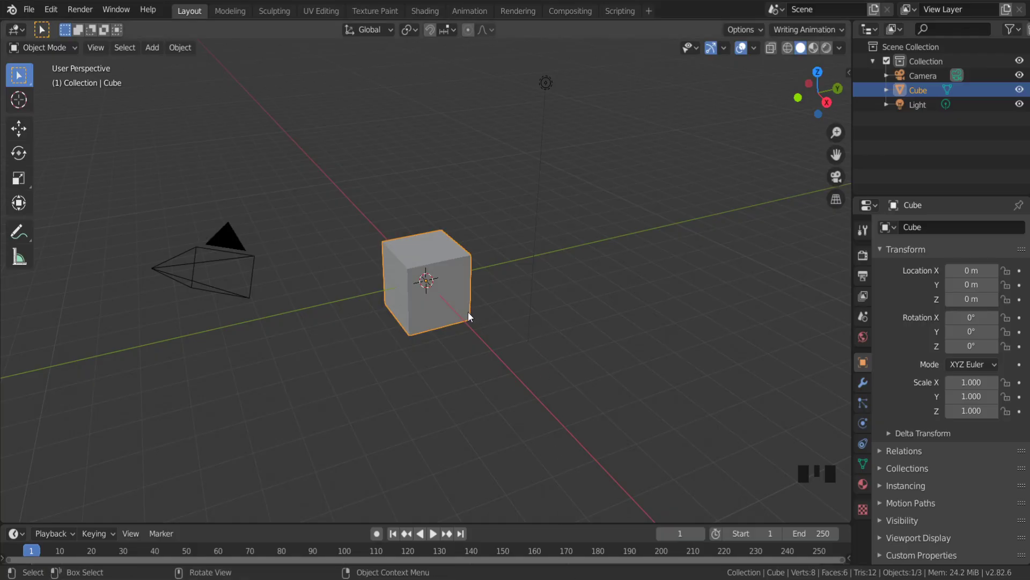
Move the cube freely in several passes to about X 3.22 m, Y 0.02 m, Z 5.60 m.
{"action": "key", "text": "g"}
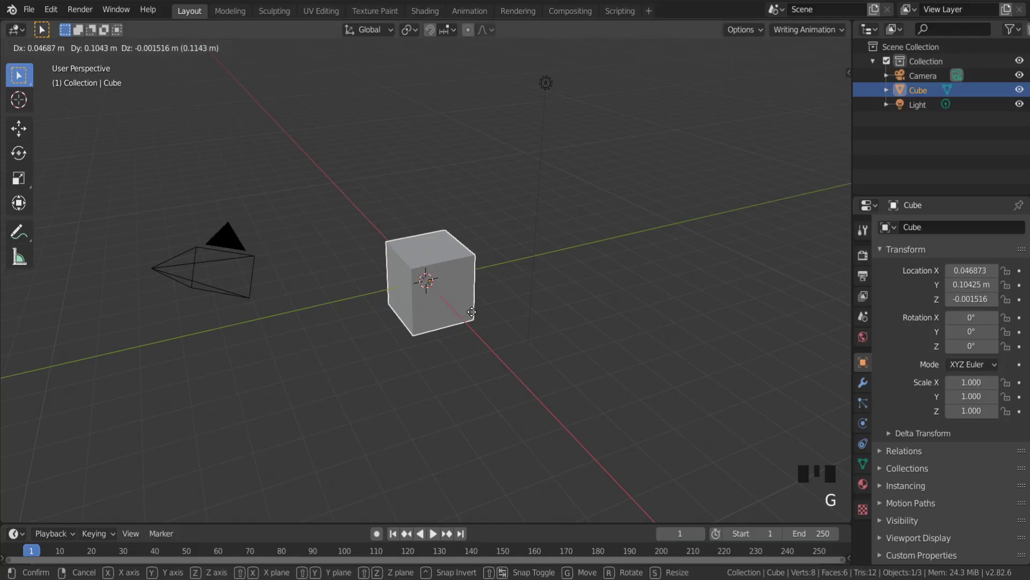
{"action": "left_click", "coordinate": [603, 246]}
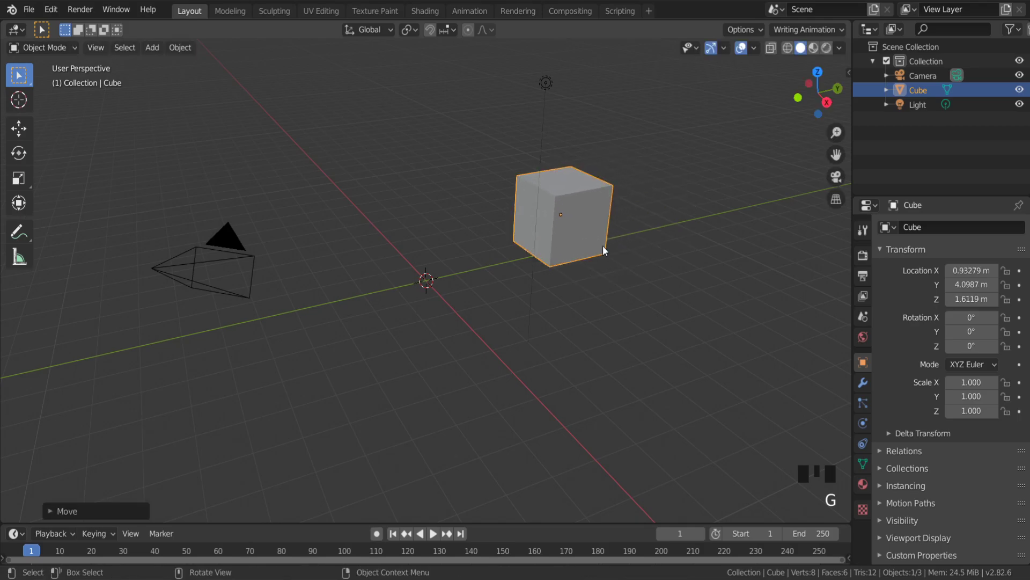
{"action": "middle_click_drag", "start_coordinate": [565, 171], "coordinate": [579, 172]}
{"action": "key", "text": "g"}
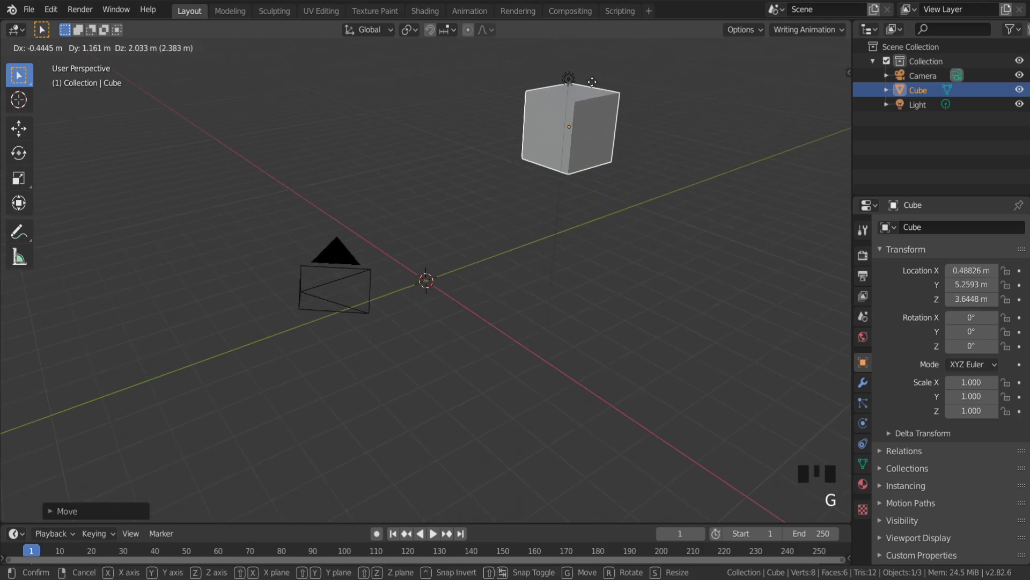
{"action": "left_click", "coordinate": [581, 77]}
{"action": "middle_click_drag", "start_coordinate": [580, 77], "coordinate": [482, 79]}
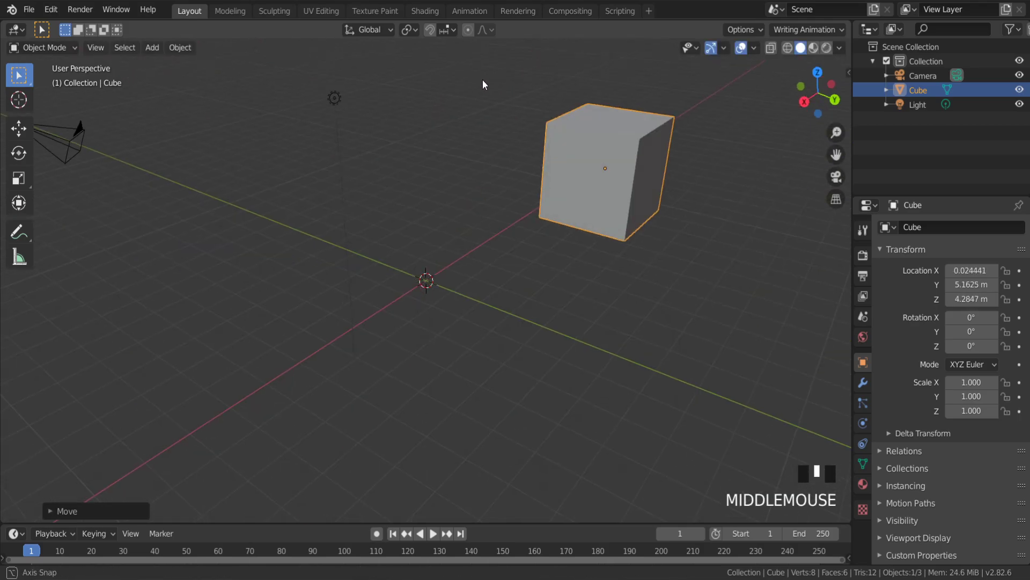
{"action": "key", "text": "g"}
{"action": "left_click", "coordinate": [252, 51]}
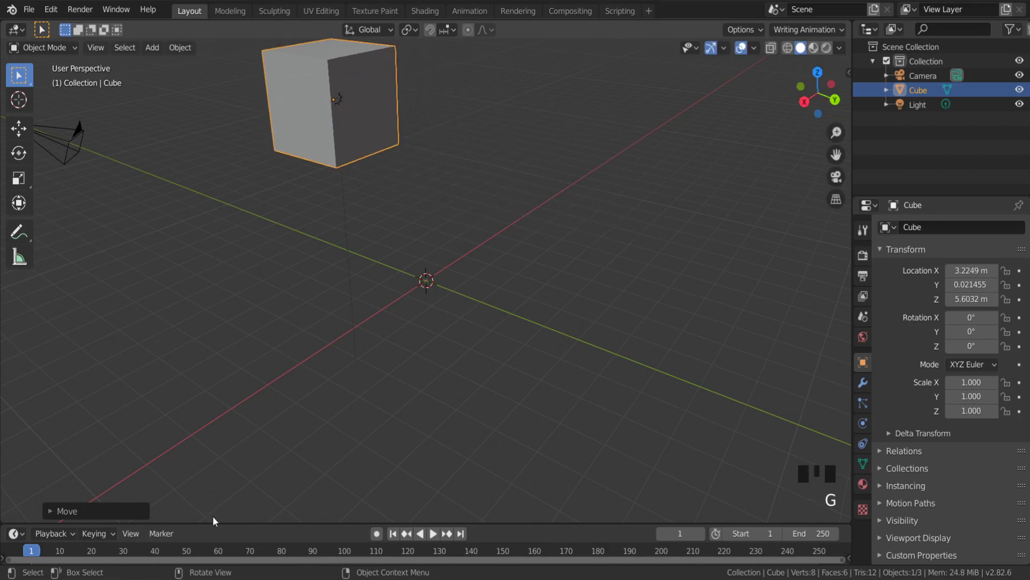
{"action": "middle_click_drag", "start_coordinate": [242, 550], "coordinate": [333, 550]}
{"action": "middle_click_drag", "start_coordinate": [333, 485], "coordinate": [397, 344]}
{"action": "scroll", "coordinate": [397, 342], "scroll_direction": "down", "scroll_amount": 2}
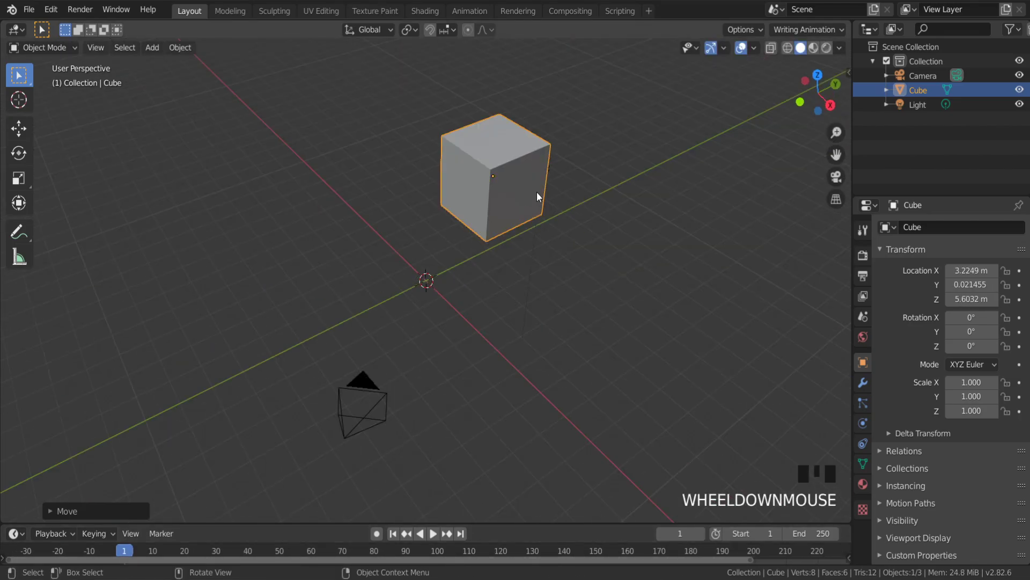
{"action": "scroll", "coordinate": [512, 106], "scroll_direction": "up", "scroll_amount": 3}
{"action": "scroll", "coordinate": [541, 91], "scroll_direction": "down", "scroll_amount": 2}
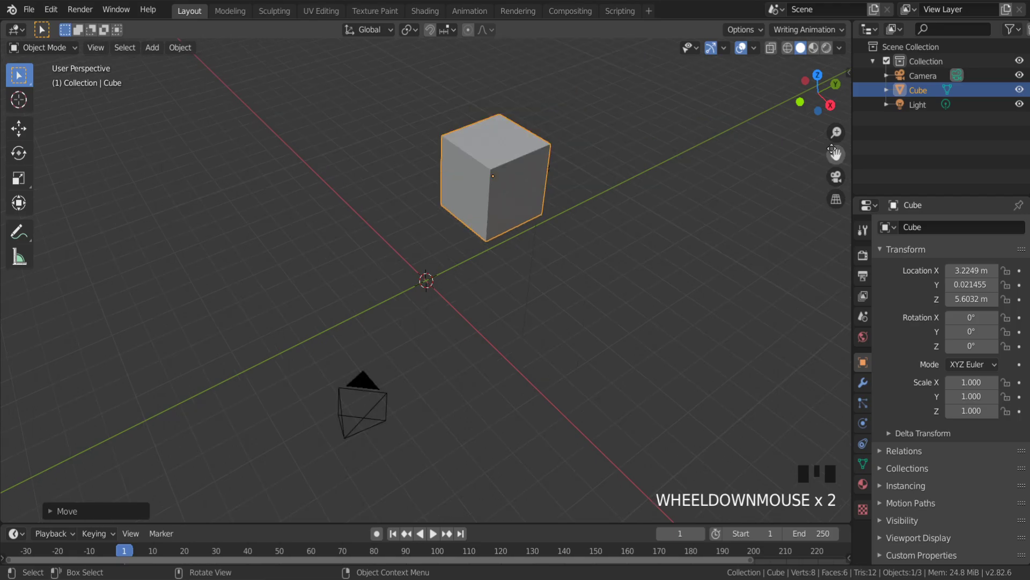
{"action": "left_click_drag", "start_coordinate": [836, 155], "coordinate": [827, 191]}
{"action": "scroll", "coordinate": [489, 223], "scroll_direction": "up", "scroll_amount": 1}
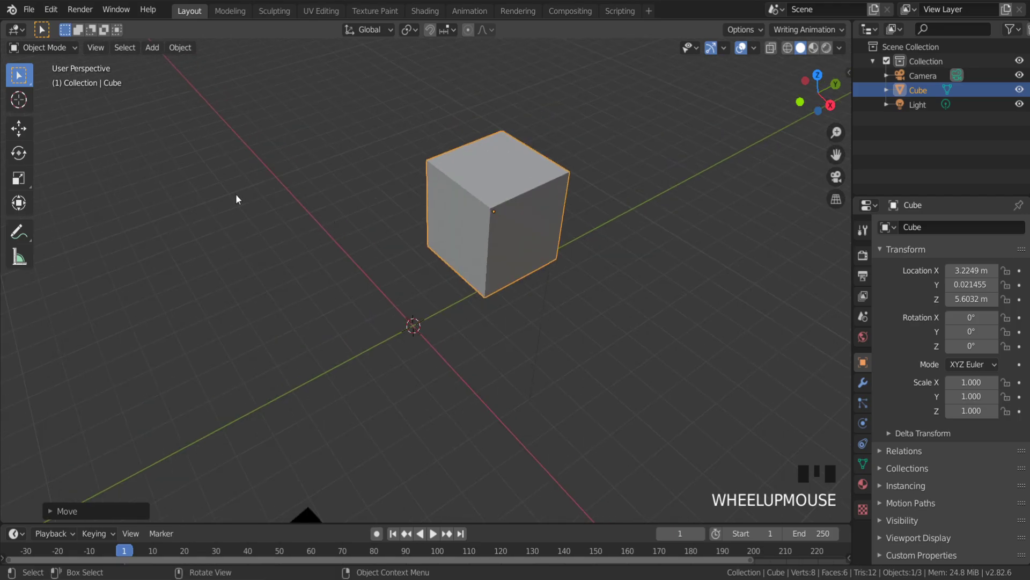
Place the 3D cursor on the camera with the Cursor tool.
{"action": "left_click", "coordinate": [24, 101]}
{"action": "left_click", "coordinate": [189, 302]}
{"action": "scroll", "coordinate": [454, 266], "scroll_direction": "down", "scroll_amount": 3}
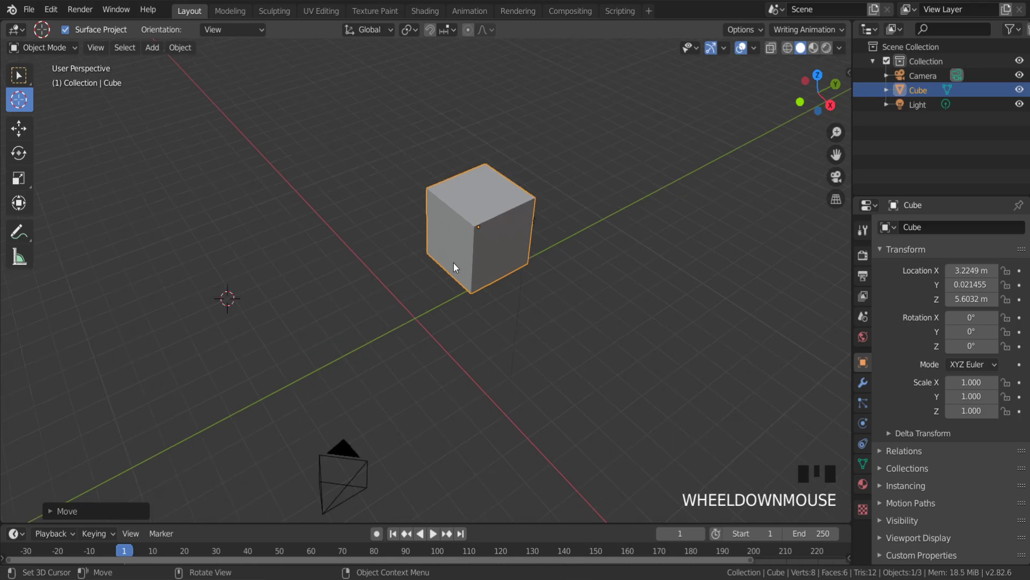
{"action": "left_click", "coordinate": [382, 398]}
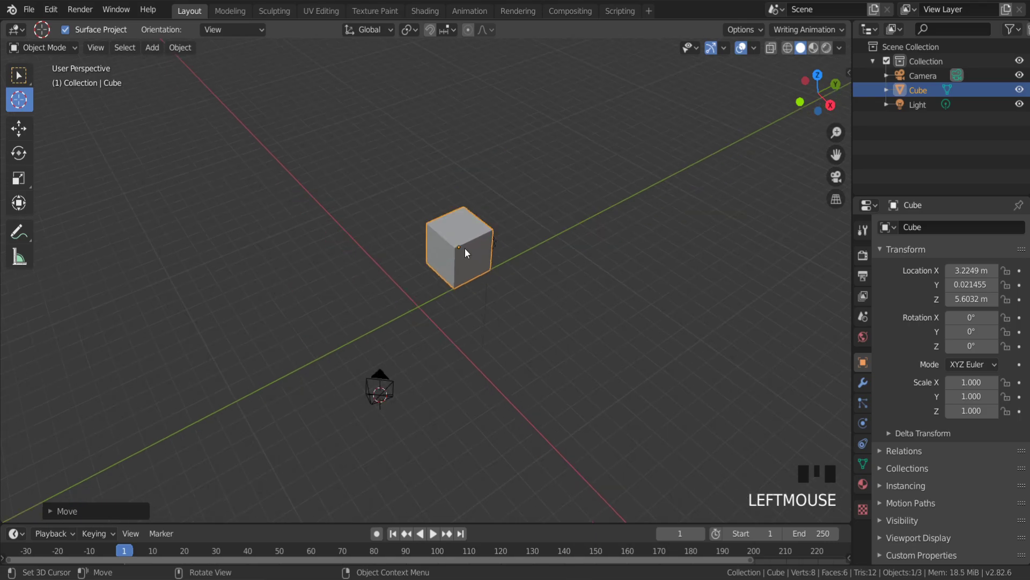
Return to the selection tool and snap the cube to the 3D cursor with Selection to Cursor.
{"action": "left_click", "coordinate": [19, 75]}
{"action": "left_click", "coordinate": [483, 249]}
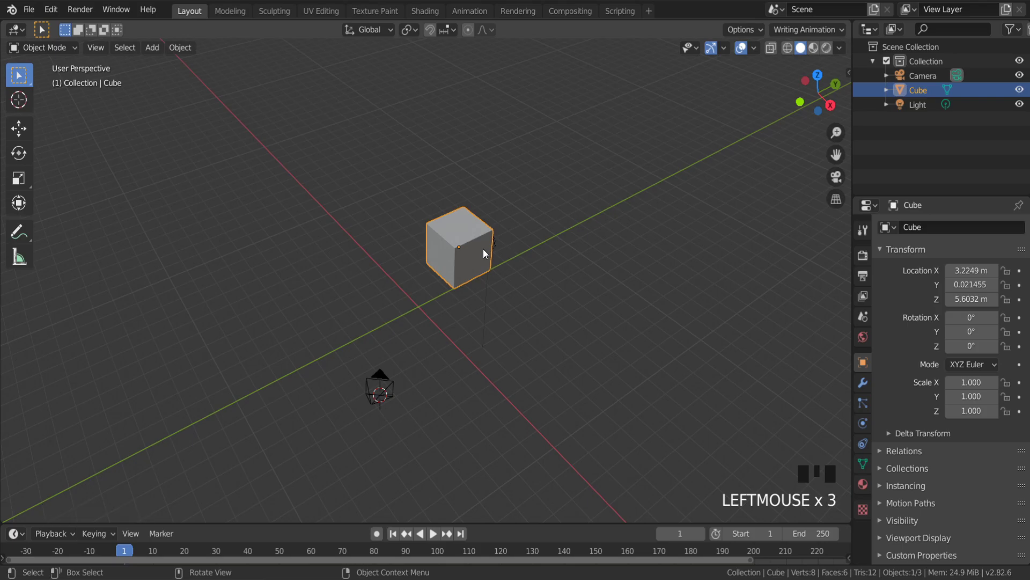
{"action": "key", "text": "shift+s"}
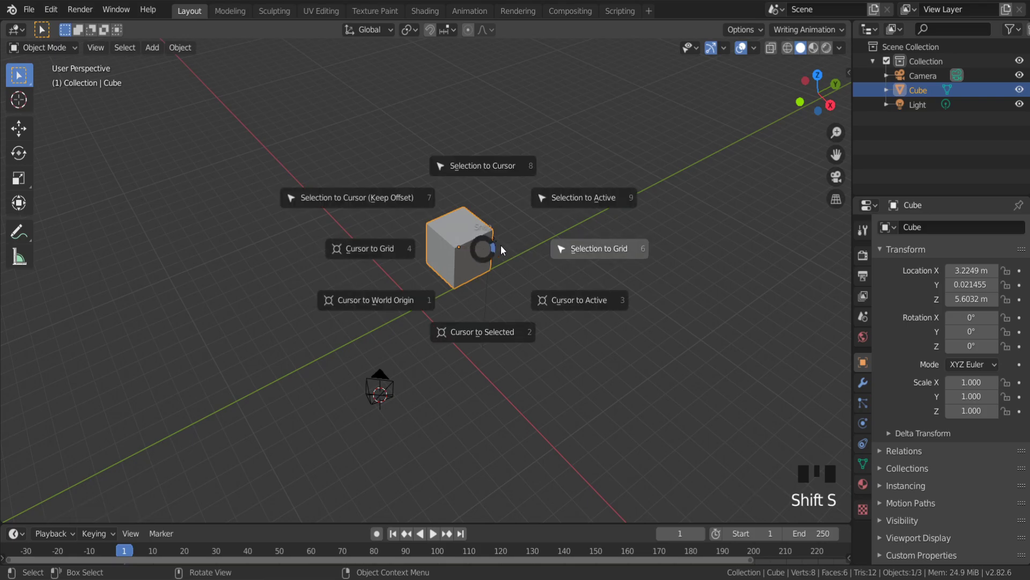
{"action": "left_click", "coordinate": [496, 169]}
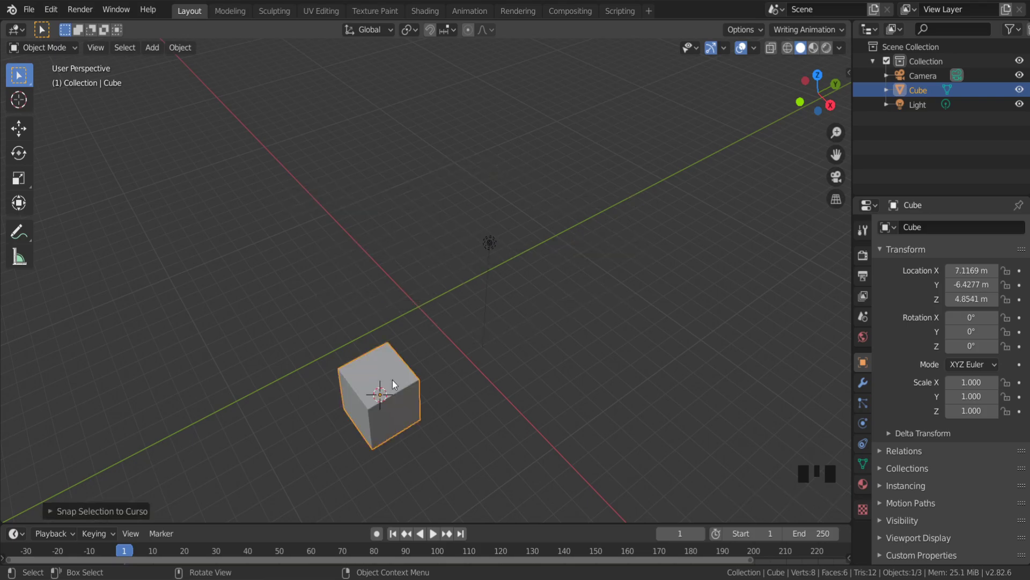
{"action": "middle_click_drag", "start_coordinate": [392, 380], "coordinate": [397, 354]}
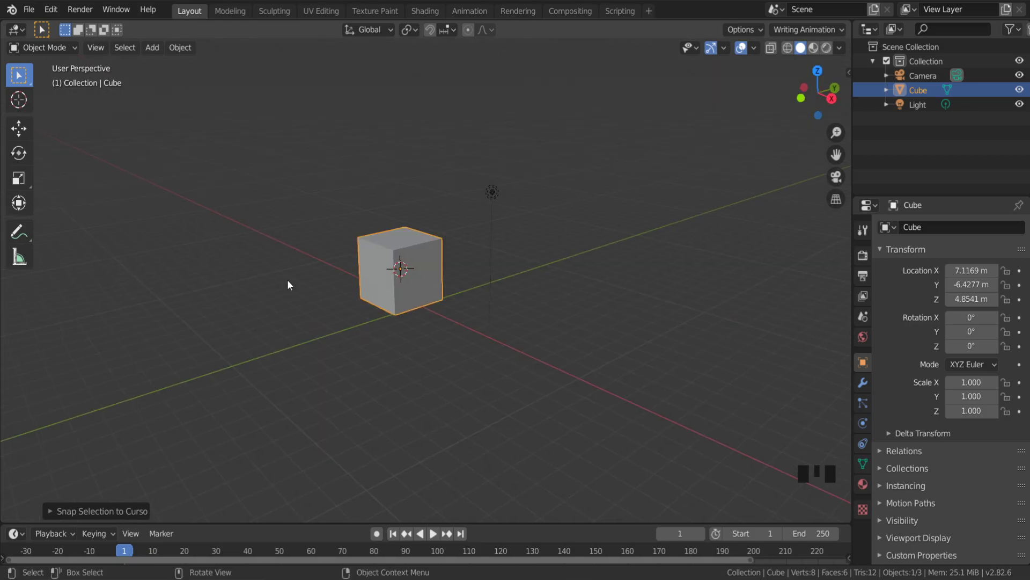
{"action": "mouse_move", "coordinate": [288, 279]}
{"action": "middle_mouse_down"}
{"action": "mouse_move", "coordinate": [244, 272]}
{"action": "mouse_move", "coordinate": [270, 276]}
{"action": "middle_mouse_up"}
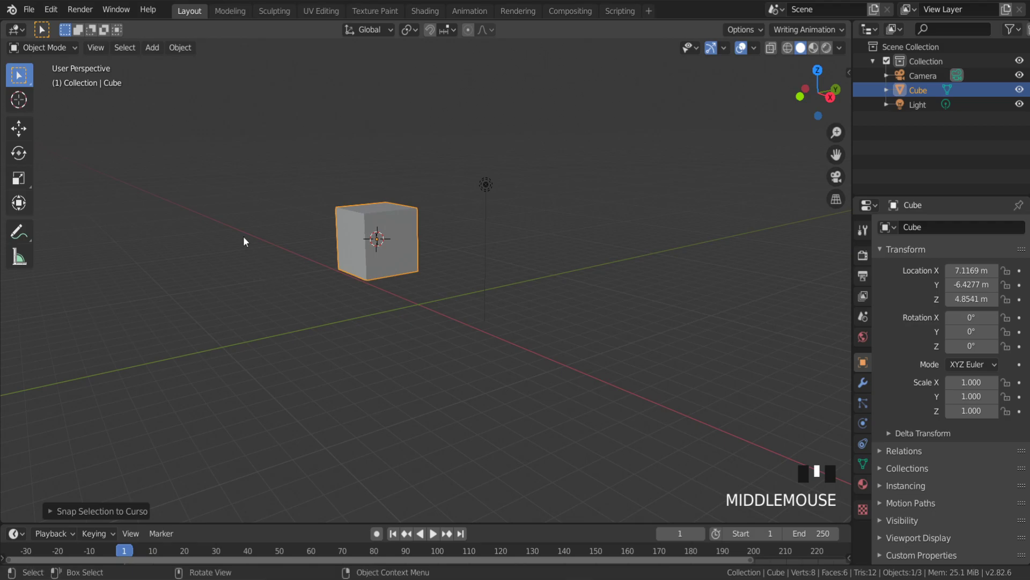
{"action": "left_click", "coordinate": [25, 81]}
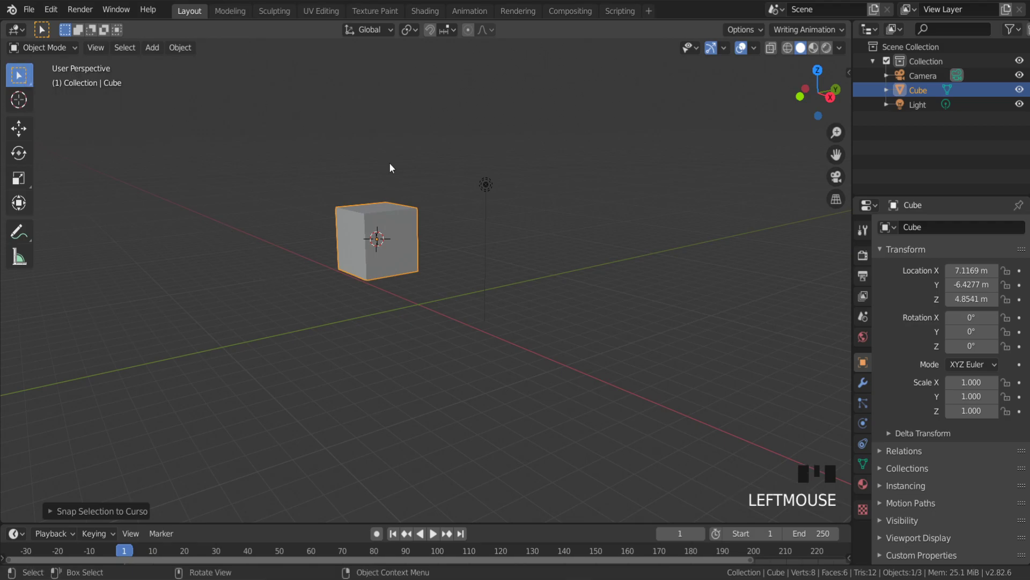
{"action": "scroll", "coordinate": [345, 197], "scroll_direction": "up", "scroll_amount": 1}
{"action": "left_click", "coordinate": [343, 191]}
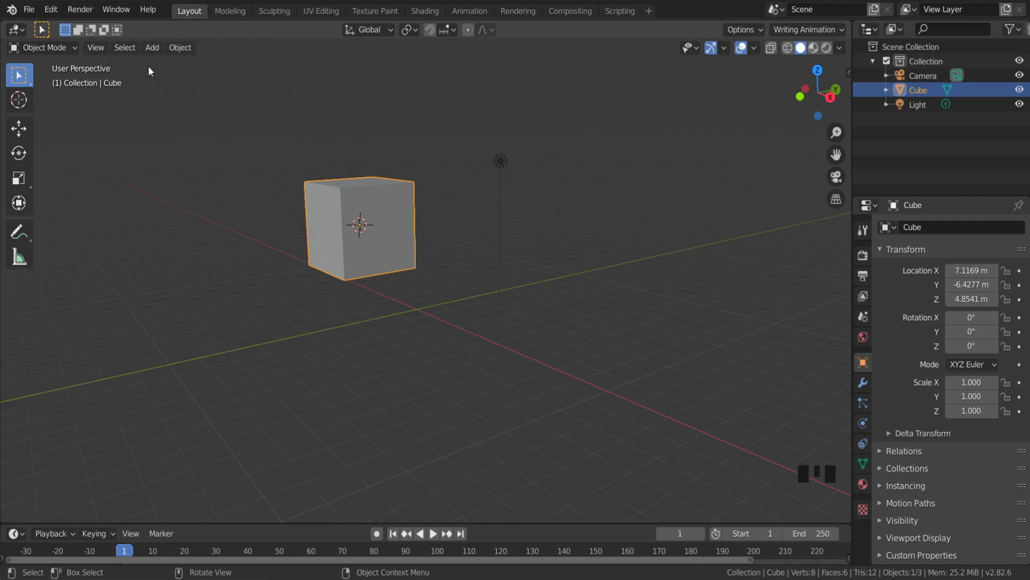
In Edit Mode, snap the 3D cursor to the cube's upper front corner vertex with Cursor to Selected.
{"action": "left_click", "coordinate": [42, 47]}
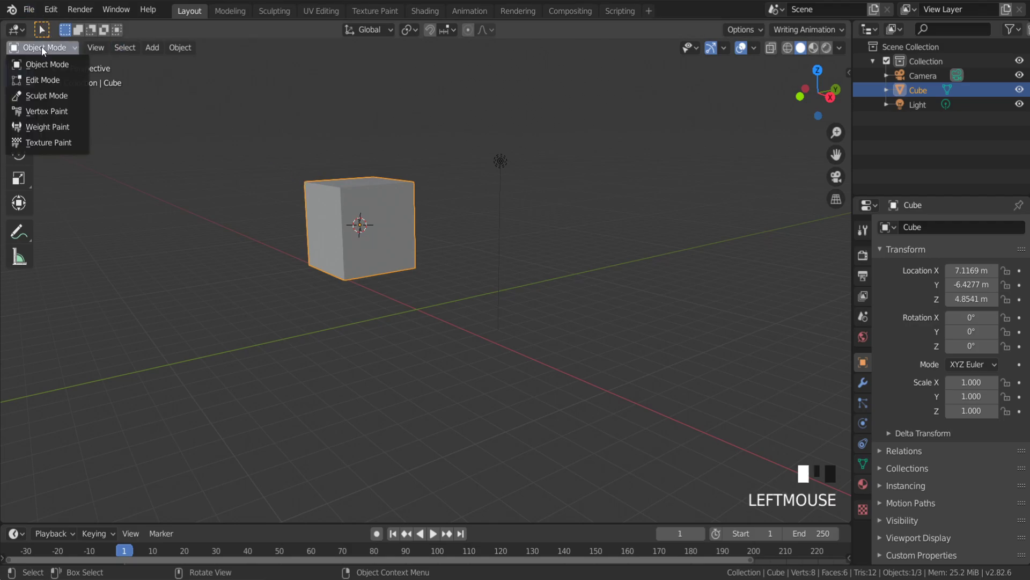
{"action": "left_click", "coordinate": [34, 81]}
{"action": "left_click", "coordinate": [90, 48]}
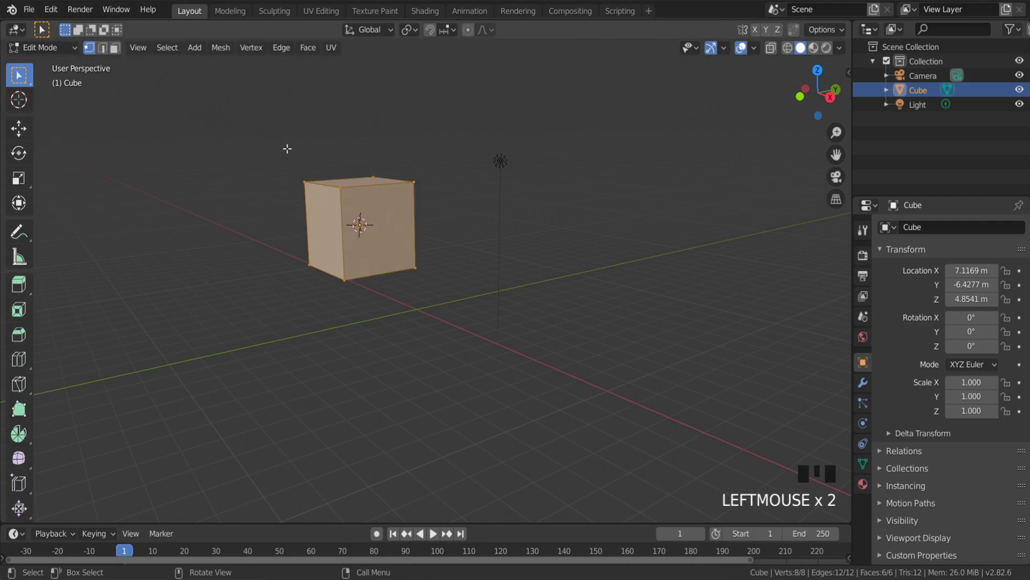
{"action": "left_click", "coordinate": [339, 186]}
{"action": "scroll", "coordinate": [339, 188], "scroll_direction": "up", "scroll_amount": 2}
{"action": "middle_click_drag", "start_coordinate": [338, 195], "coordinate": [356, 198]}
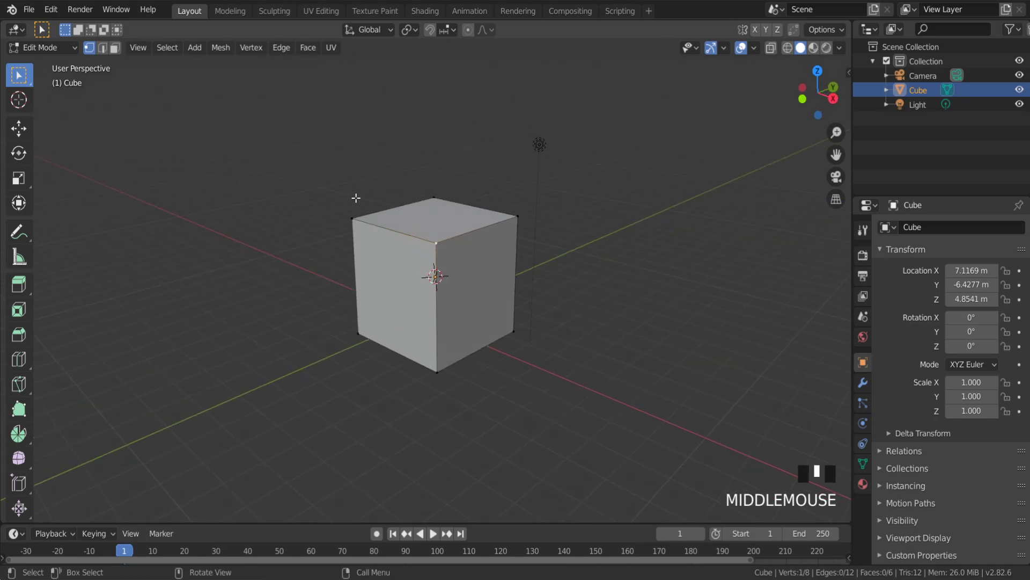
{"action": "key", "text": "shift+s"}
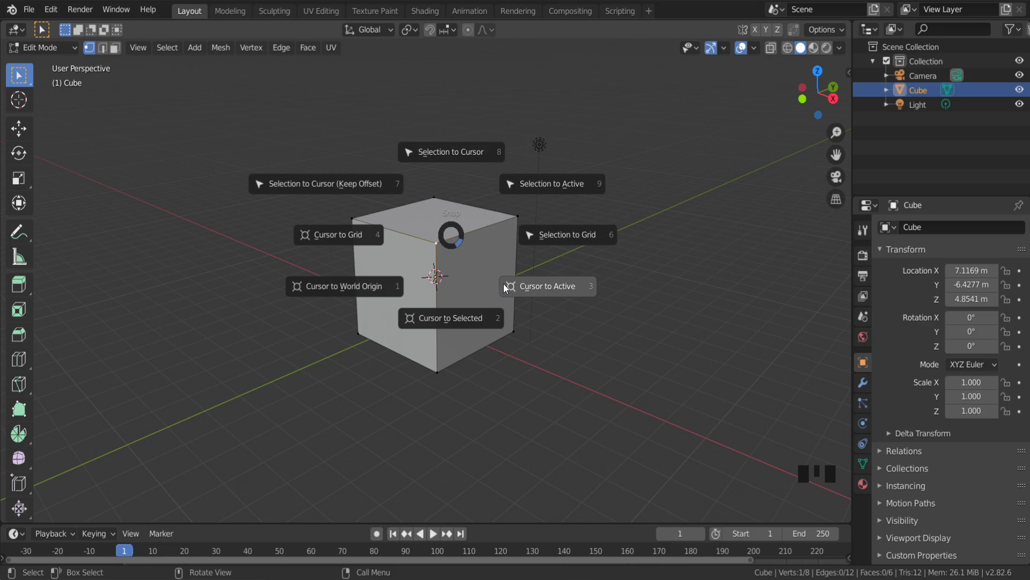
{"action": "left_click", "coordinate": [418, 322]}
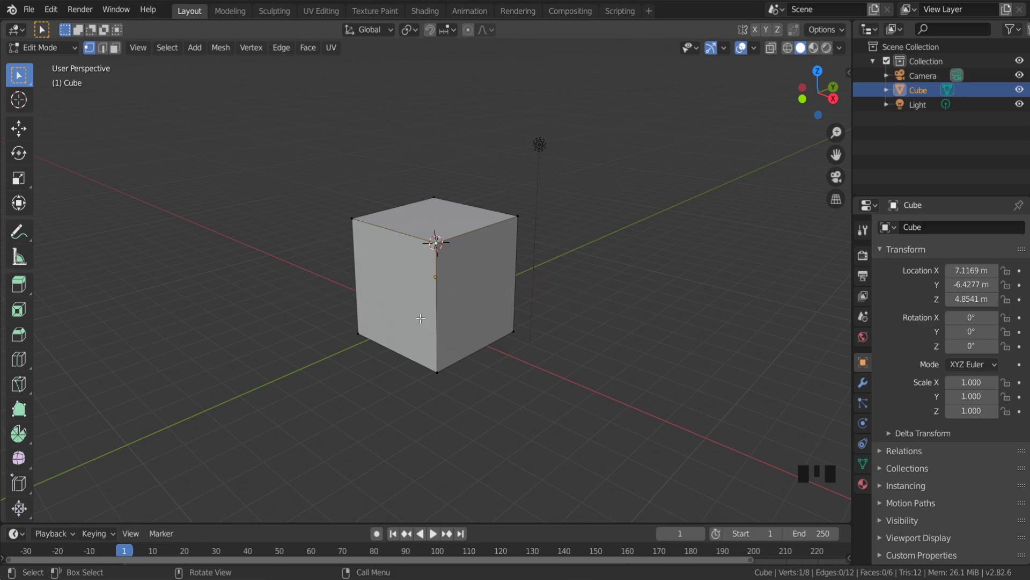
{"action": "scroll", "coordinate": [446, 258], "scroll_direction": "up", "scroll_amount": 3}
{"action": "scroll", "coordinate": [487, 114], "scroll_direction": "down", "scroll_amount": 2}
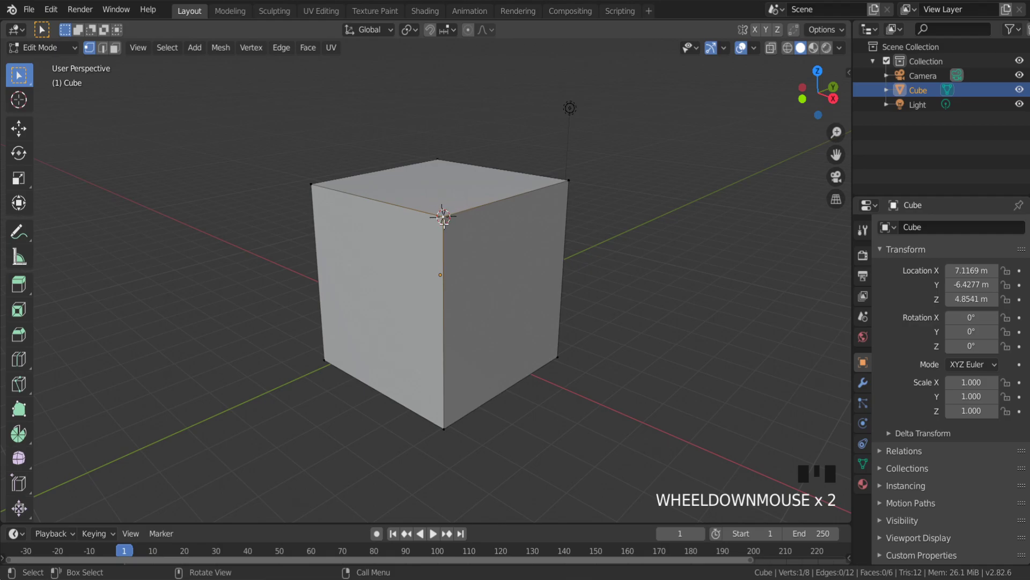
Return to Object Mode, deselect the cube and add a cylinder mesh at the 3D cursor.
{"action": "left_click", "coordinate": [38, 48]}
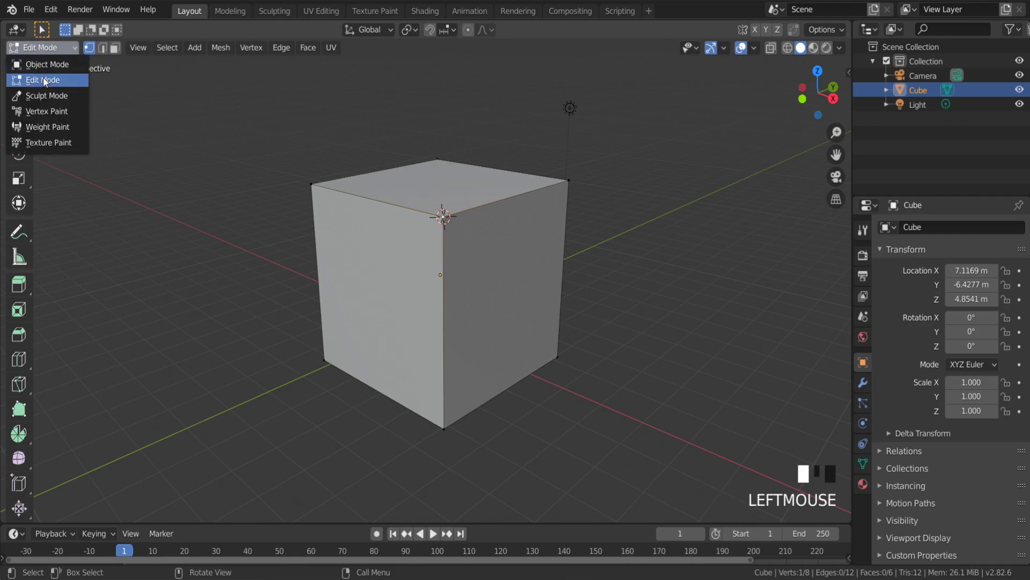
{"action": "left_click", "coordinate": [51, 67]}
{"action": "scroll", "coordinate": [349, 271], "scroll_direction": "down", "scroll_amount": 2}
{"action": "left_click", "coordinate": [291, 326]}
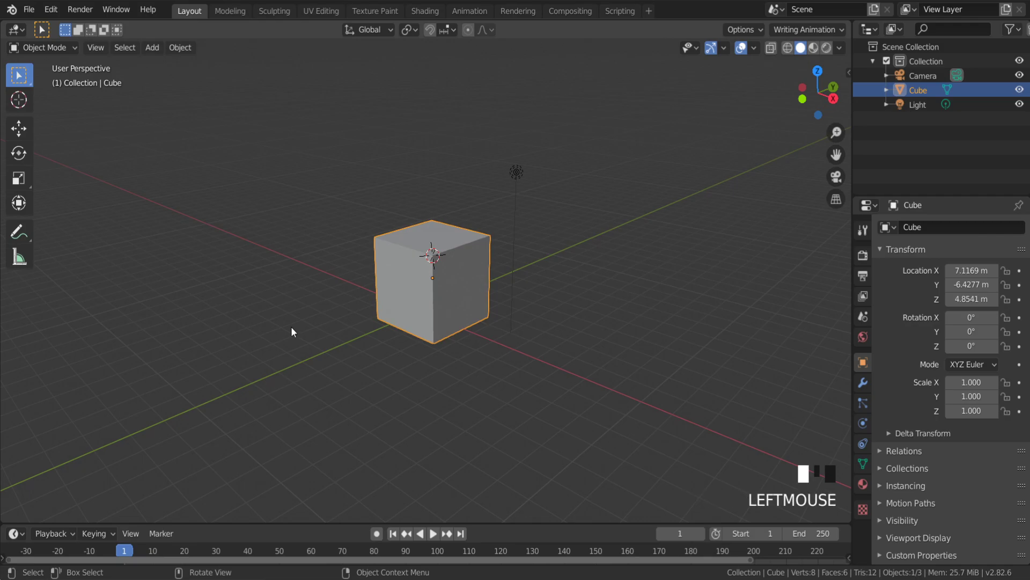
{"action": "key", "text": "shift+a"}
{"action": "mouse_move", "coordinate": [262, 301]}
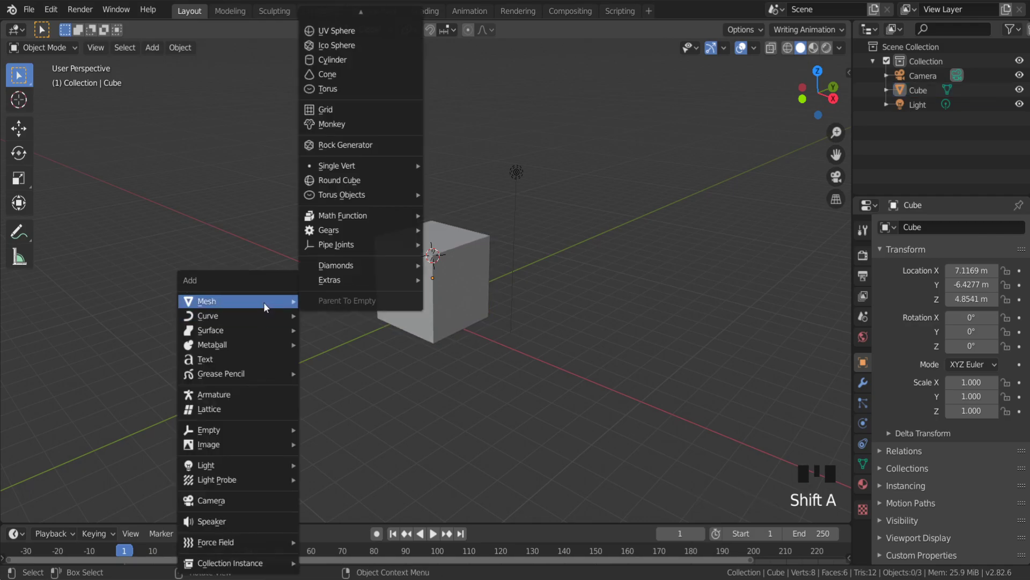
{"action": "left_click", "coordinate": [365, 58]}
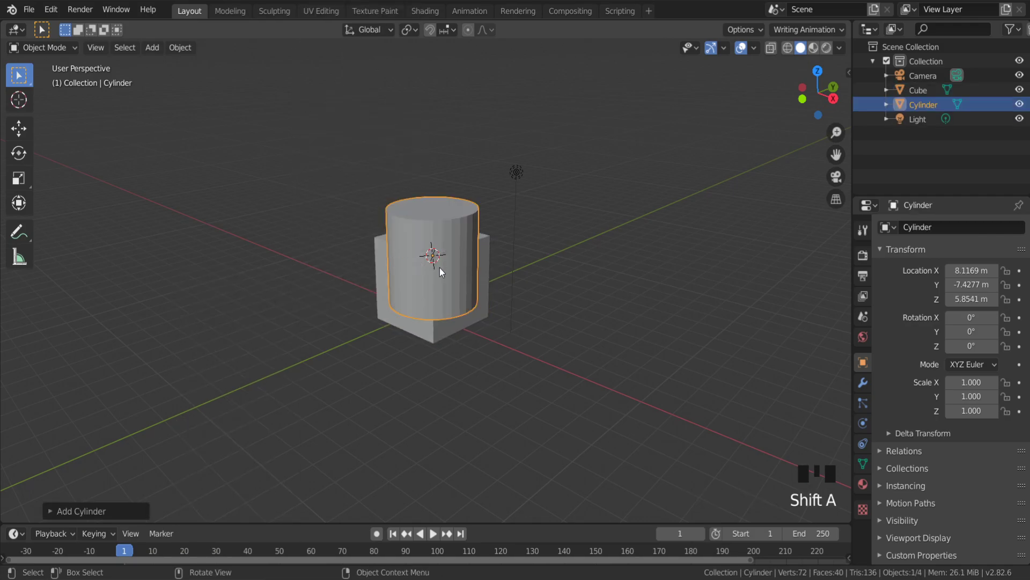
Move the cylinder away from the cube and snap it back onto the 3D cursor with Selection to Cursor.
{"action": "key", "text": "g"}
{"action": "left_click", "coordinate": [269, 238]}
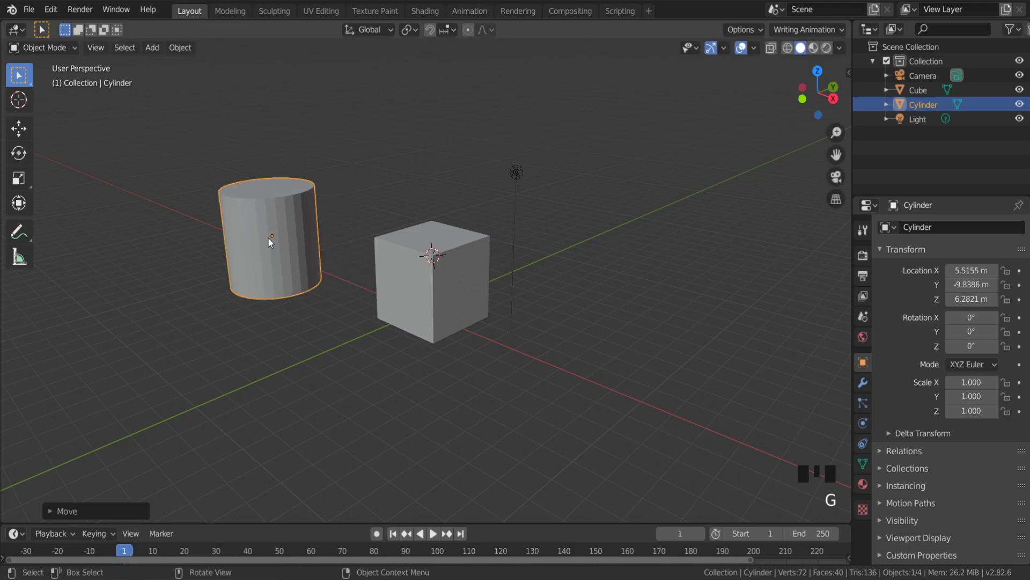
{"action": "key", "text": "shift+s"}
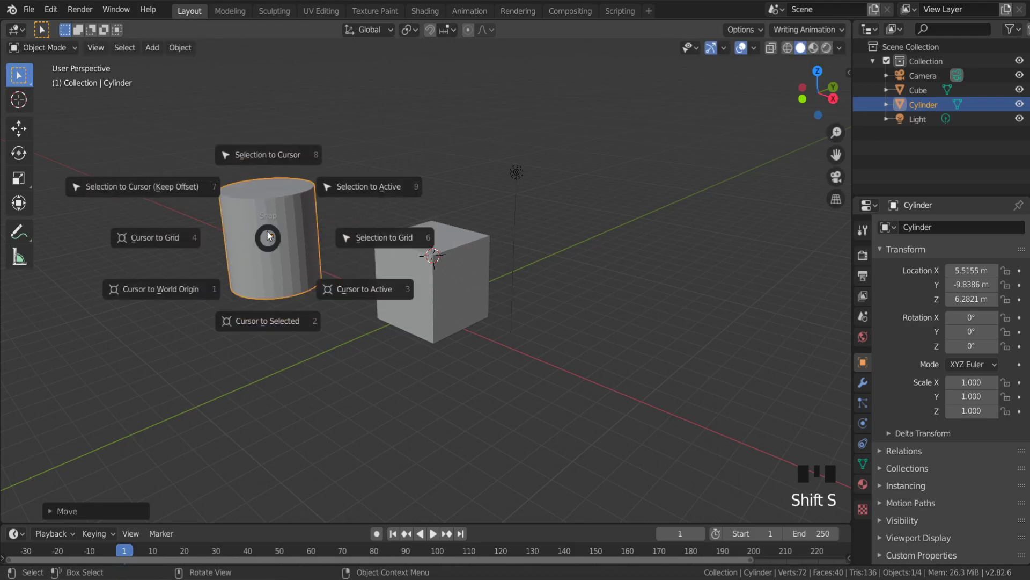
{"action": "left_click", "coordinate": [285, 162]}
Examine the cylinder's placement on the cube's corner from different angles and distances.
{"action": "middle_click_drag", "start_coordinate": [304, 178], "coordinate": [300, 220]}
{"action": "scroll", "coordinate": [299, 220], "scroll_direction": "up", "scroll_amount": 2}
{"action": "scroll", "coordinate": [75, 173], "scroll_direction": "down", "scroll_amount": 3}
{"action": "middle_click", "coordinate": [129, 175]}
{"action": "scroll", "coordinate": [186, 221], "scroll_direction": "up", "scroll_amount": 3}
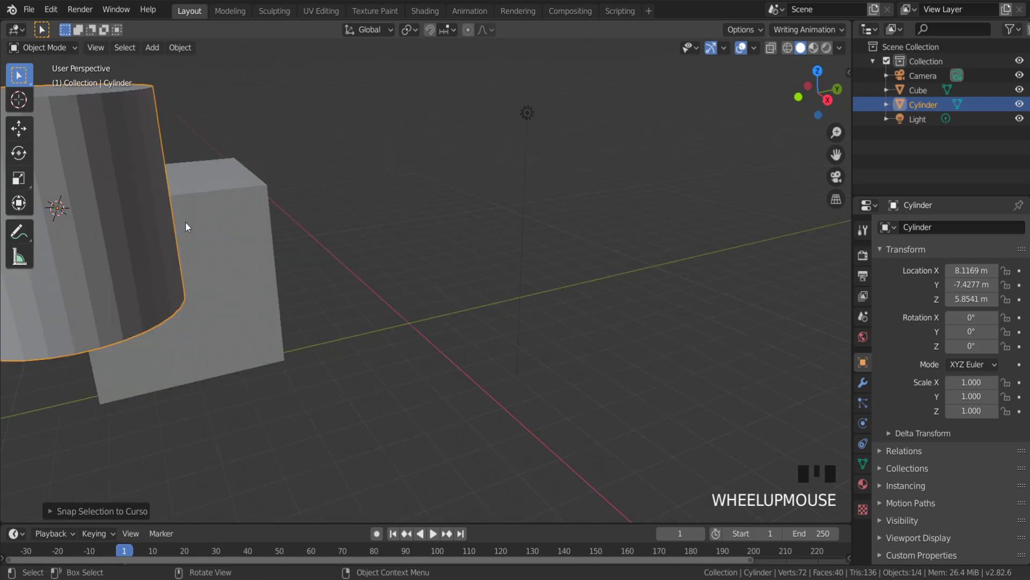
{"action": "scroll", "coordinate": [154, 219], "scroll_direction": "down", "scroll_amount": 3}
{"action": "mouse_move", "coordinate": [153, 220]}
{"action": "middle_mouse_down"}
{"action": "mouse_move", "coordinate": [214, 215]}
{"action": "mouse_move", "coordinate": [168, 216]}
{"action": "mouse_move", "coordinate": [162, 205]}
{"action": "middle_mouse_up"}
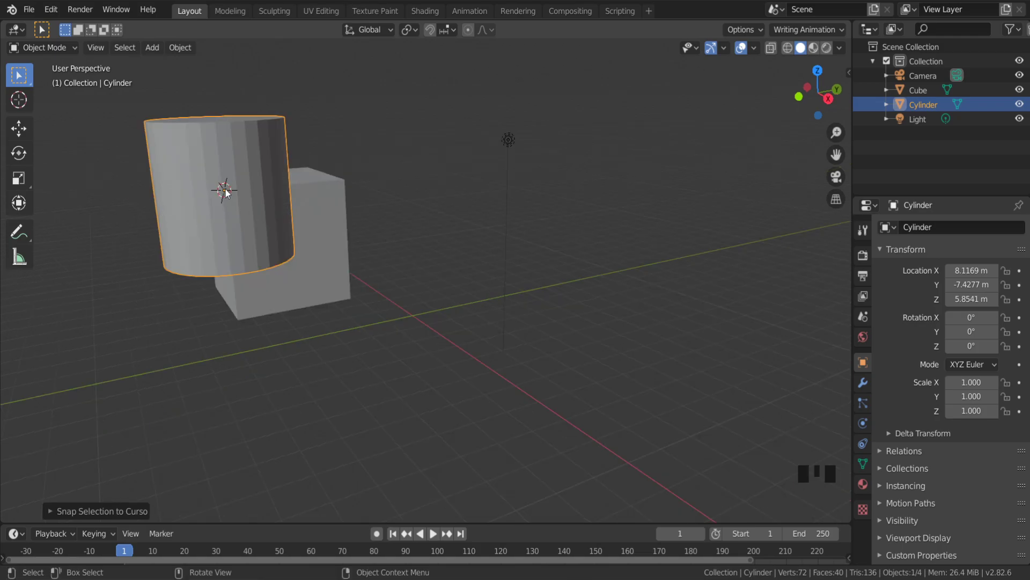
{"action": "scroll", "coordinate": [88, 134], "scroll_direction": "up", "scroll_amount": 2}
{"action": "scroll", "coordinate": [107, 146], "scroll_direction": "down", "scroll_amount": 2}
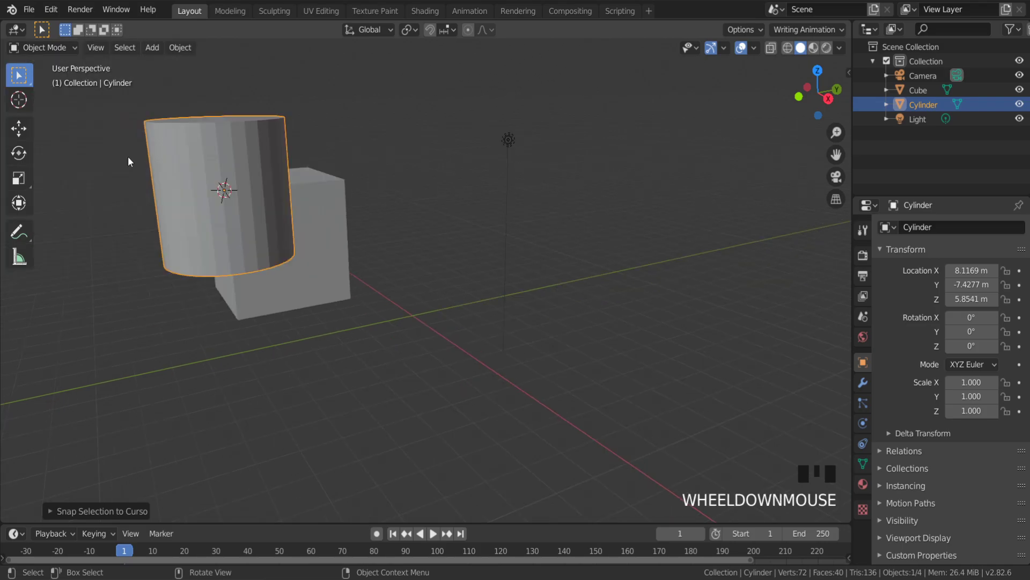
{"action": "scroll", "coordinate": [204, 179], "scroll_direction": "up", "scroll_amount": 4}
{"action": "scroll", "coordinate": [204, 178], "scroll_direction": "down", "scroll_amount": 2}
{"action": "middle_click_drag", "start_coordinate": [204, 178], "coordinate": [212, 182]}
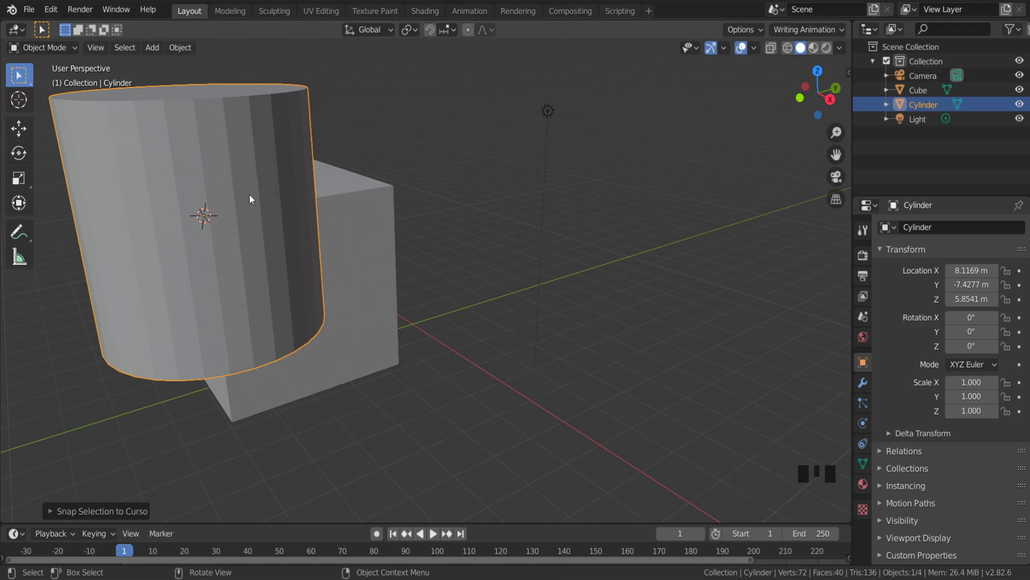
Move the cylinder along the global Y axis beside the cube, to about Y -4.26 m.
{"action": "key", "text": "g"}
{"action": "key", "text": "y"}
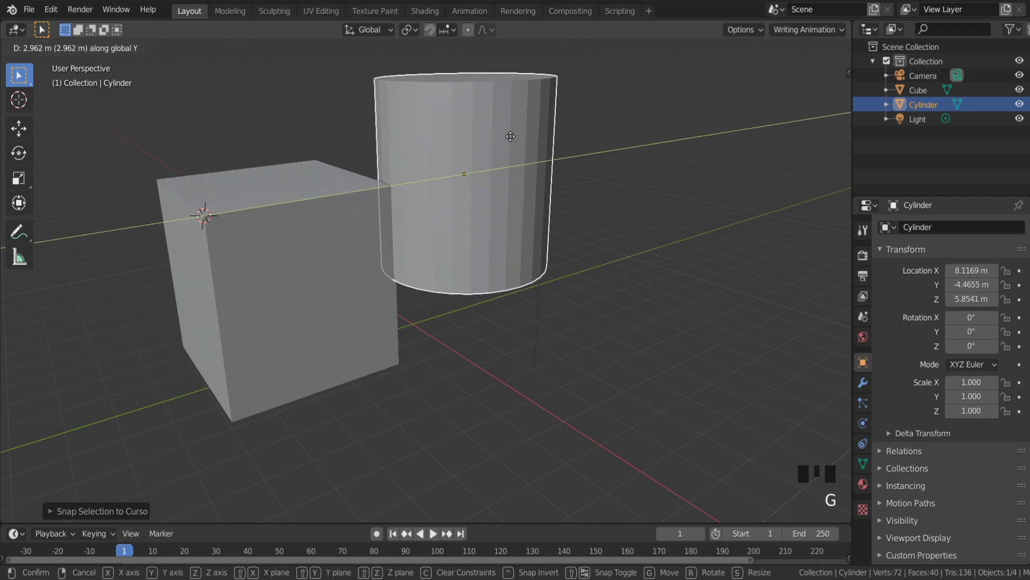
{"action": "left_click", "coordinate": [521, 134]}
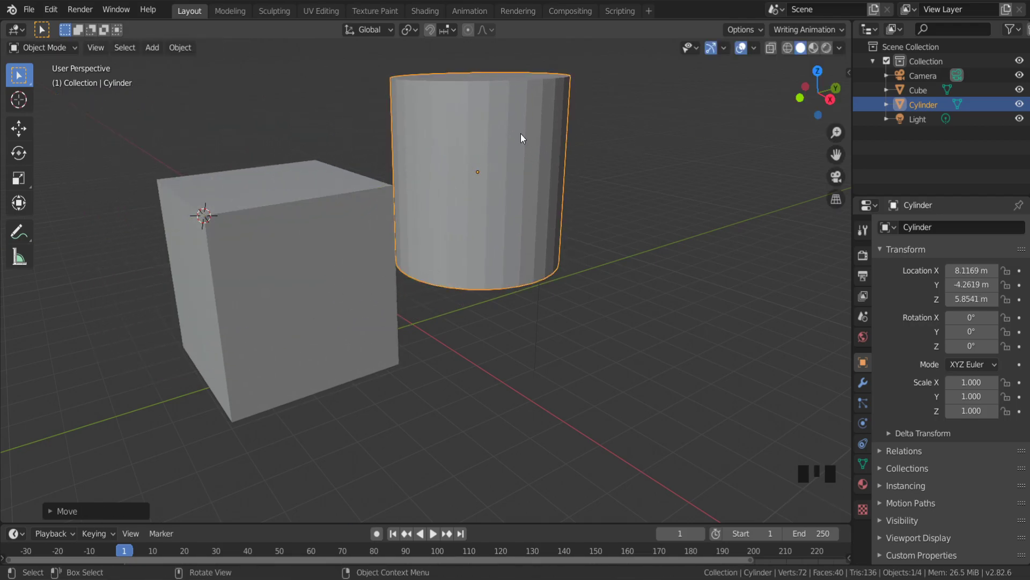
Move the cylinder along global X, and freely away from the cube to about X 7.16 m, Y -1.65 m, Z 5.90 m.
{"action": "key", "text": "g"}
{"action": "key", "text": "x"}
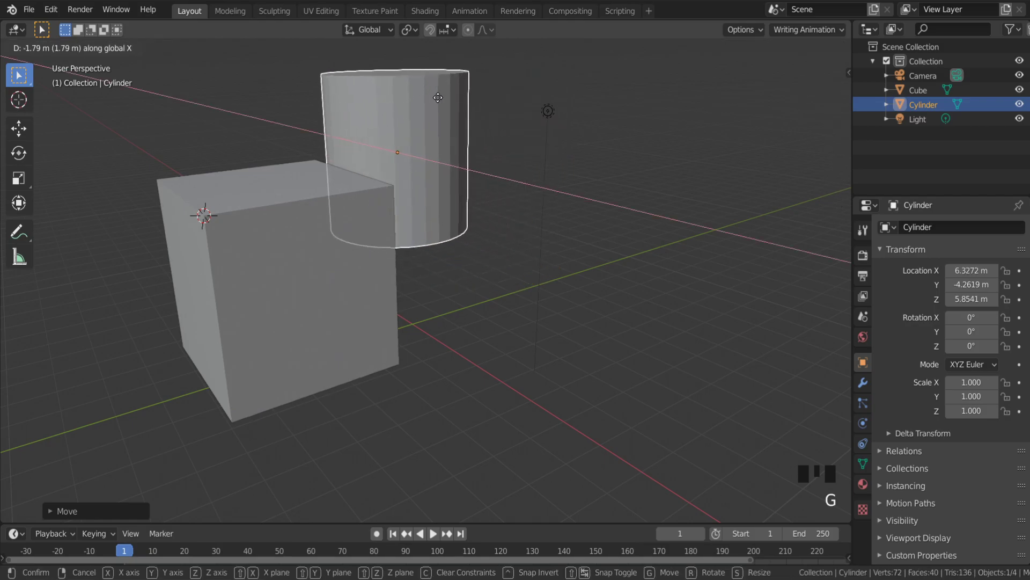
{"action": "left_click", "coordinate": [409, 86]}
{"action": "scroll", "coordinate": [403, 134], "scroll_direction": "down", "scroll_amount": 2}
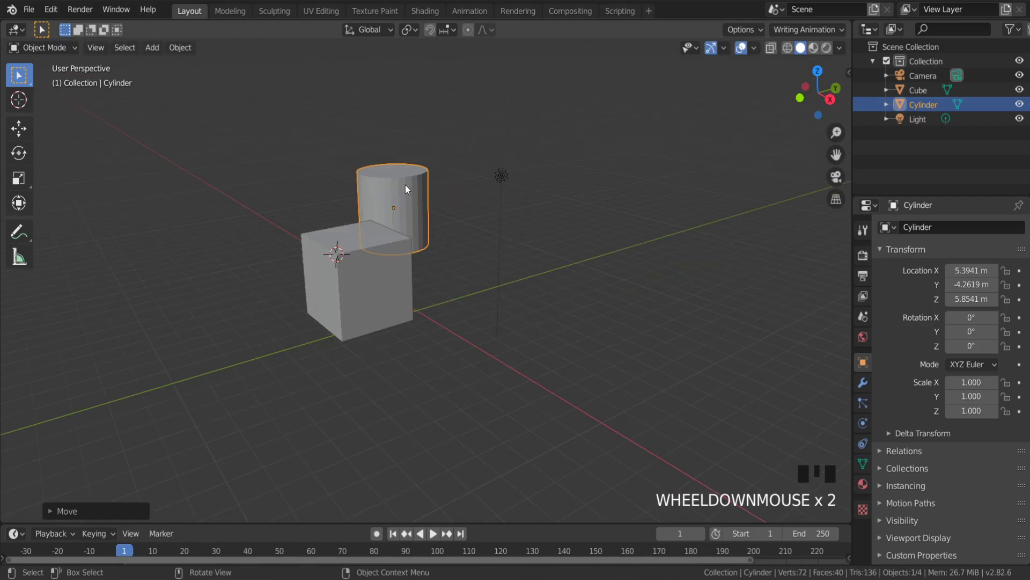
{"action": "key", "text": "g"}
{"action": "left_click", "coordinate": [451, 195]}
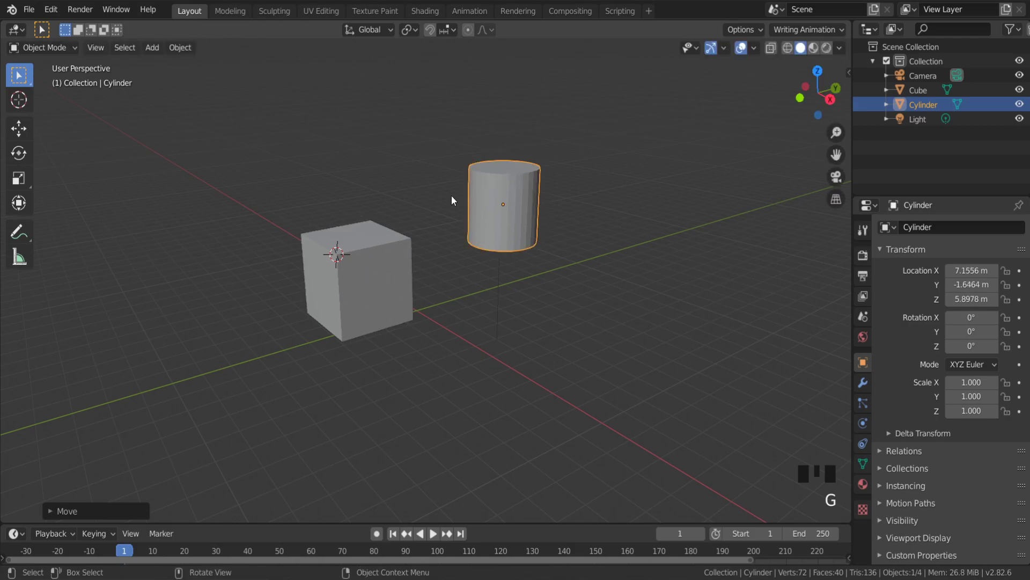
{"action": "middle_click_drag", "start_coordinate": [452, 195], "coordinate": [411, 202]}
{"action": "scroll", "coordinate": [396, 205], "scroll_direction": "up", "scroll_amount": 1}
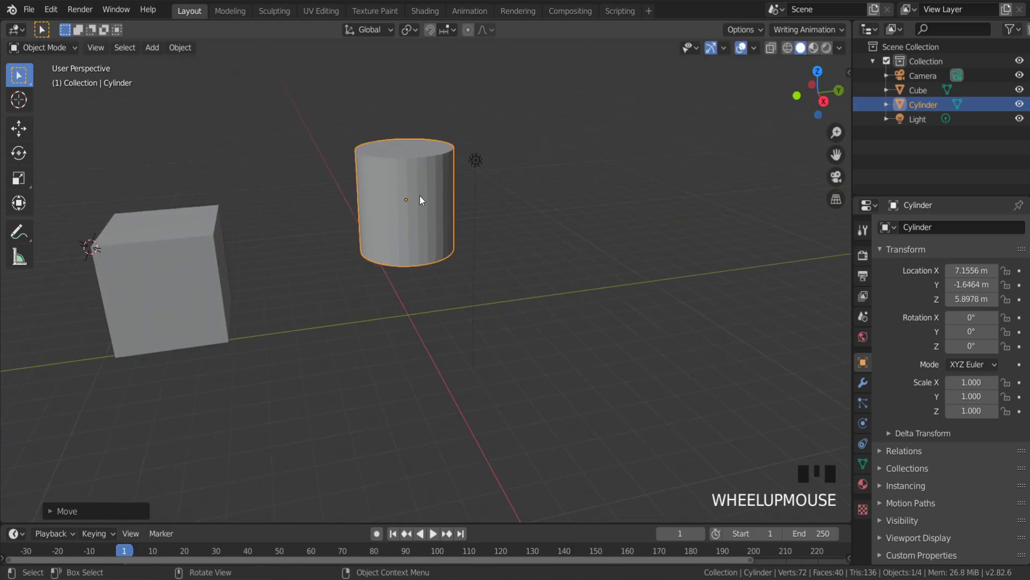
{"action": "scroll", "coordinate": [402, 193], "scroll_direction": "up", "scroll_amount": 1}
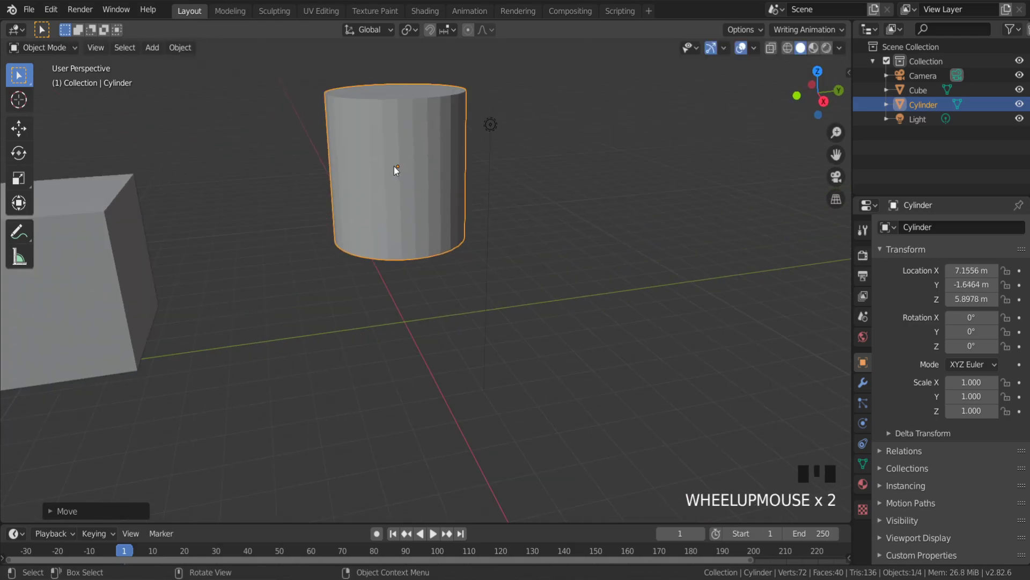
{"action": "left_click", "coordinate": [180, 48]}
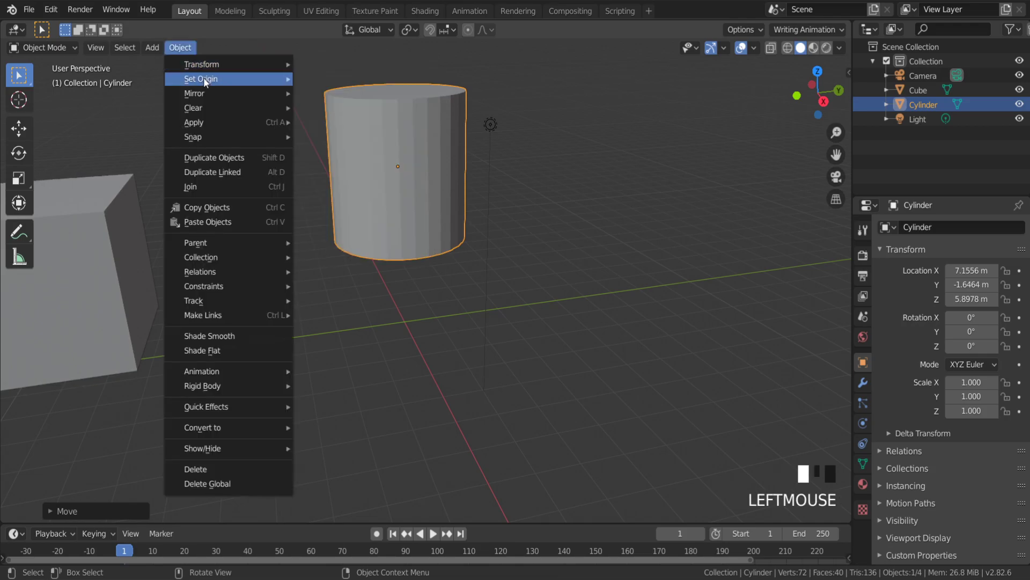
{"action": "mouse_move", "coordinate": [204, 78]}
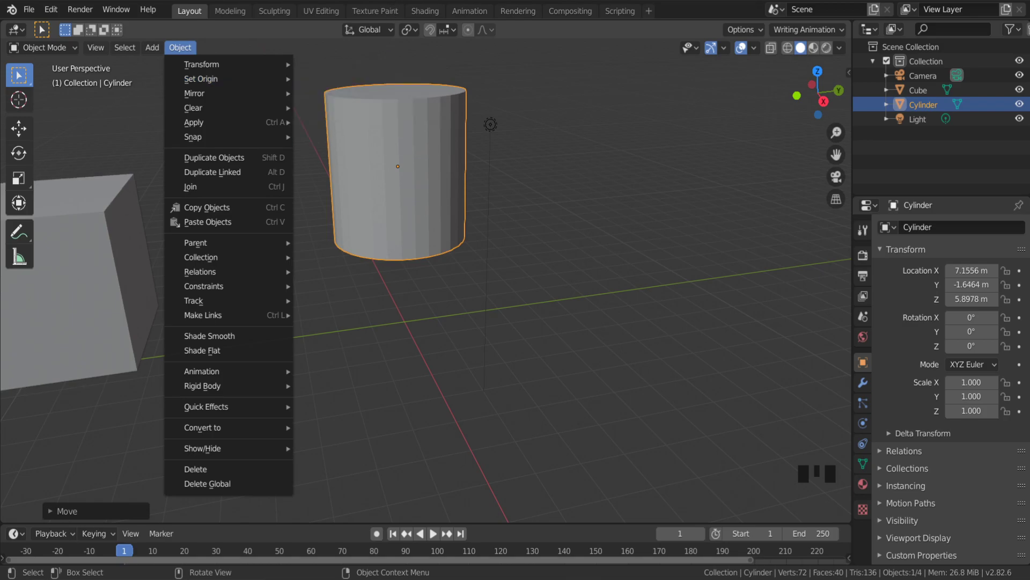
{"action": "left_click", "coordinate": [366, 114]}
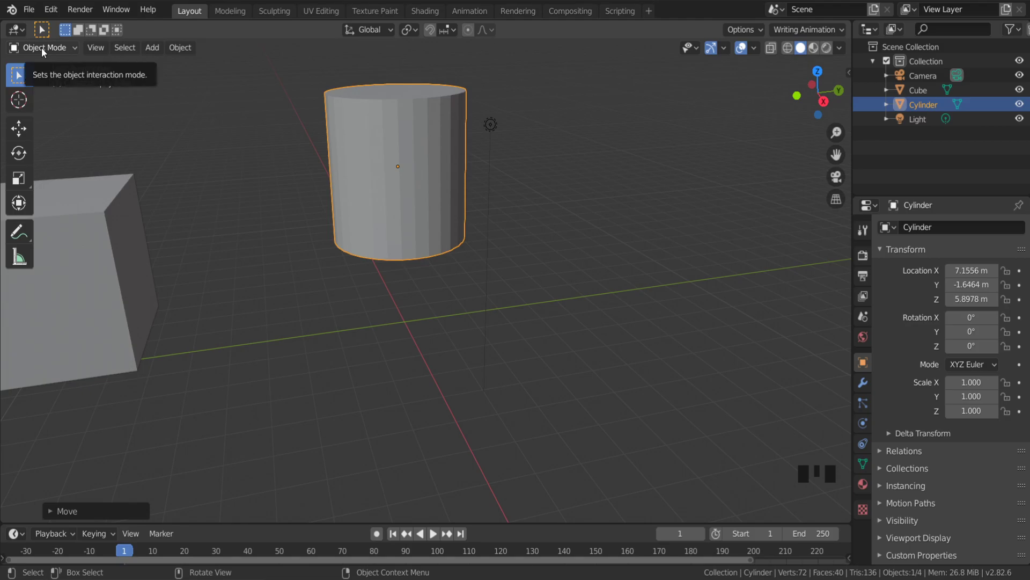
{"action": "left_click", "coordinate": [96, 48]}
Put the cylinder in Edit Mode with face selection and select only its top face.
{"action": "left_click_drag", "start_coordinate": [49, 47], "coordinate": [43, 78]}
{"action": "middle_click_drag", "start_coordinate": [389, 144], "coordinate": [387, 159]}
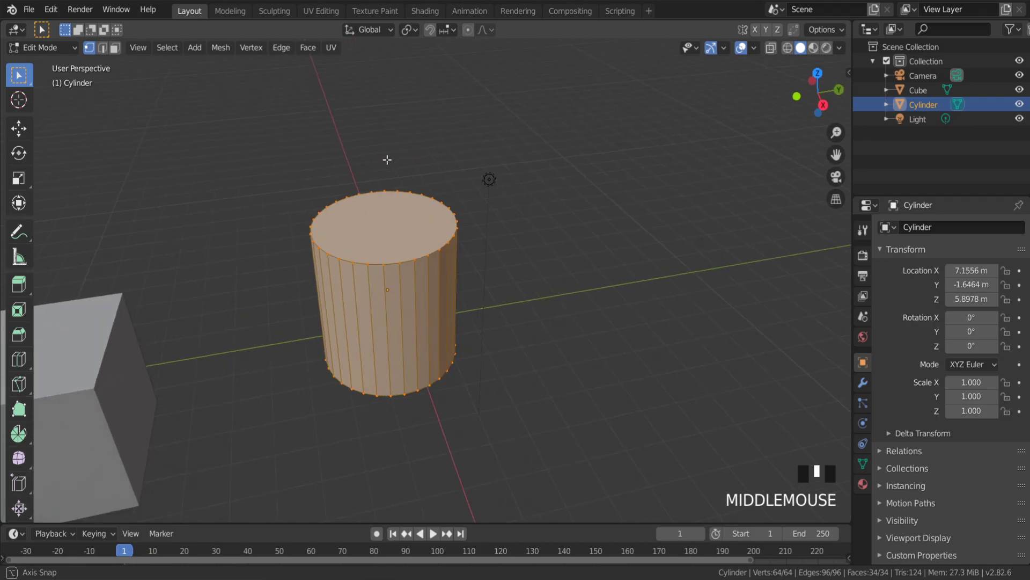
{"action": "left_click", "coordinate": [56, 49]}
{"action": "left_click", "coordinate": [46, 79]}
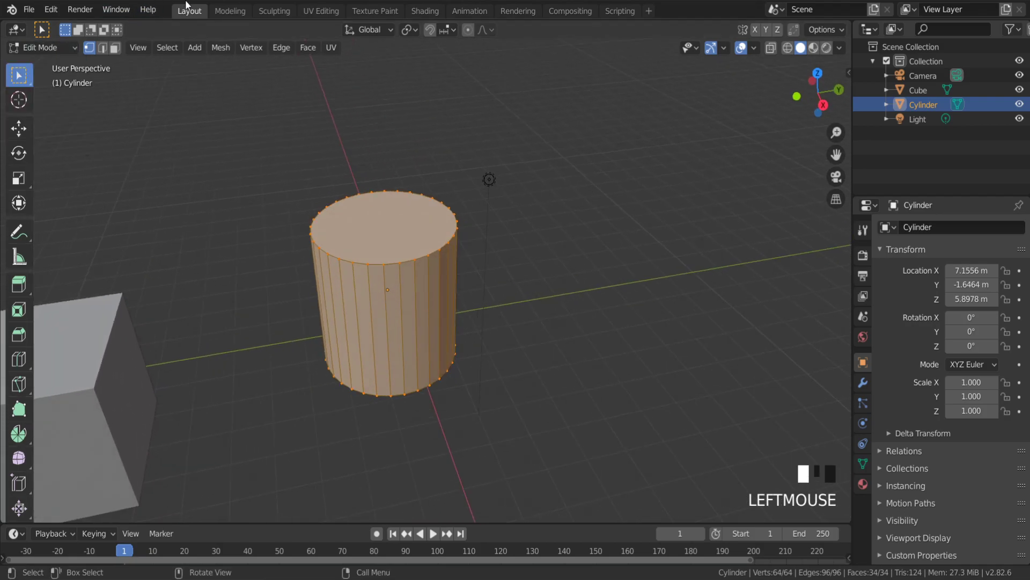
{"action": "left_click", "coordinate": [116, 48]}
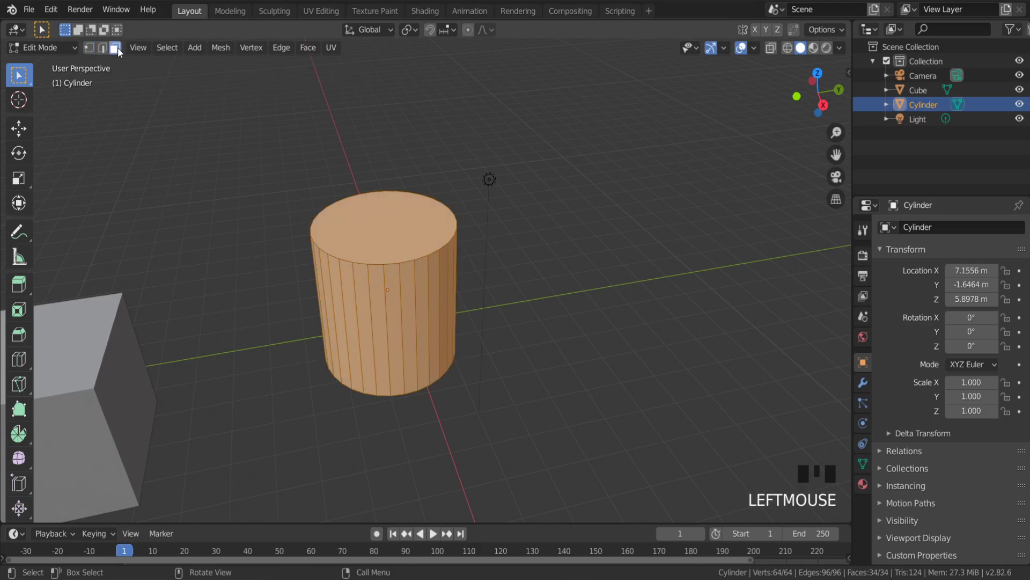
{"action": "left_click", "coordinate": [377, 225]}
{"action": "middle_click_drag", "start_coordinate": [415, 250], "coordinate": [436, 214]}
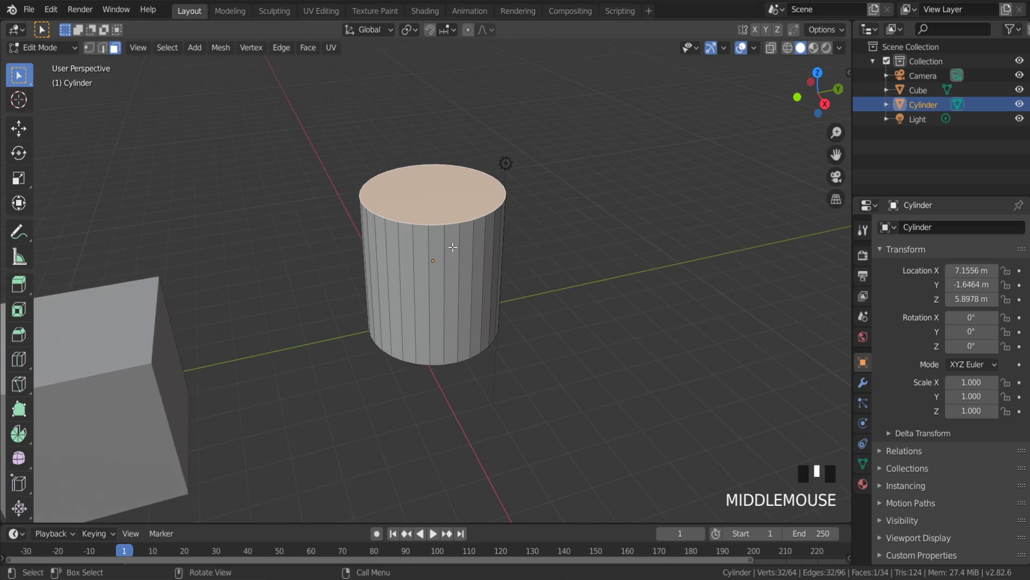
{"action": "left_click", "coordinate": [418, 253]}
{"action": "left_click", "coordinate": [457, 198]}
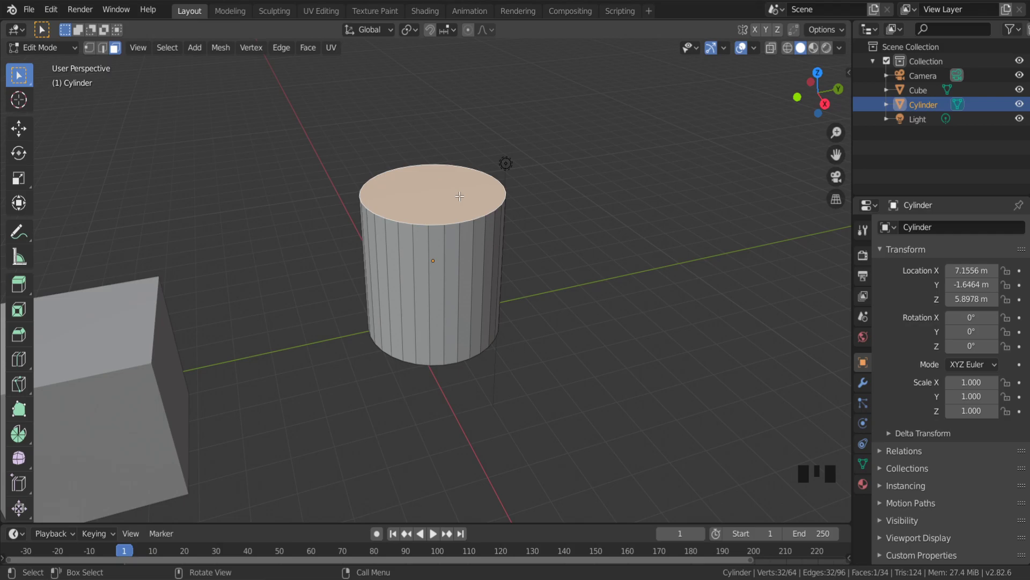
Snap the 3D cursor to the selected top face of the cylinder and return to Object Mode.
{"action": "key", "text": "shift+s"}
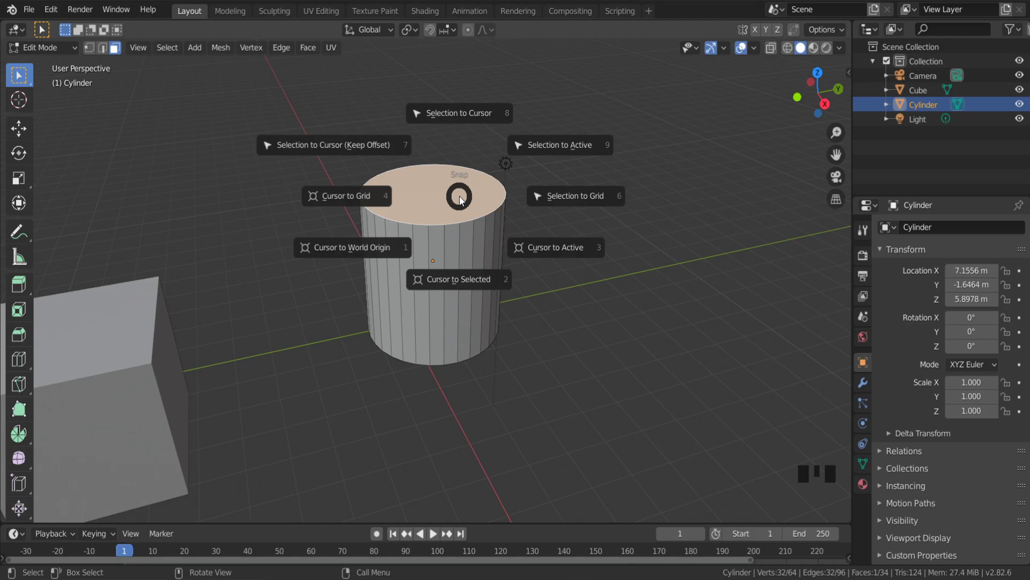
{"action": "left_click", "coordinate": [459, 278]}
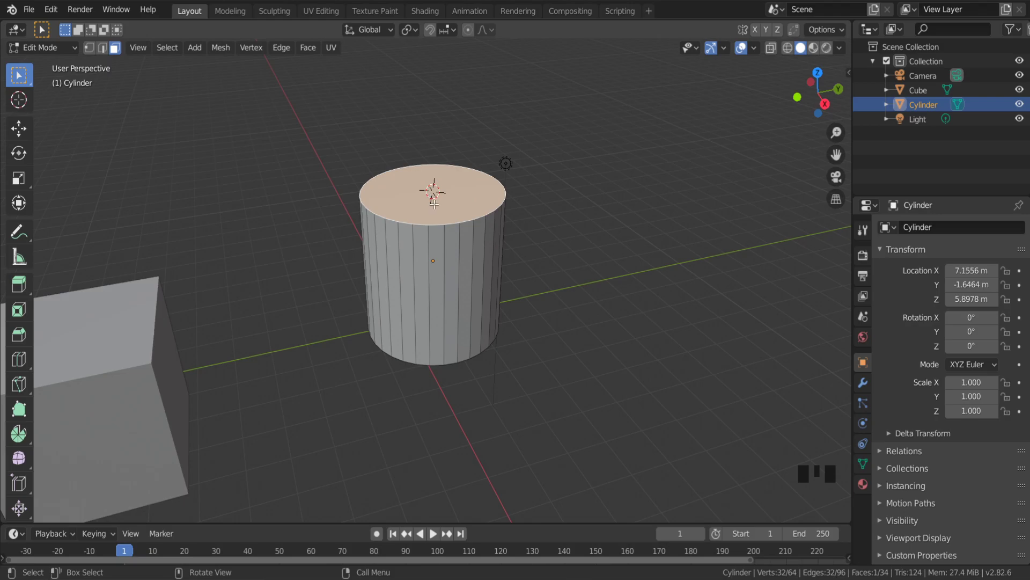
{"action": "left_click", "coordinate": [52, 44]}
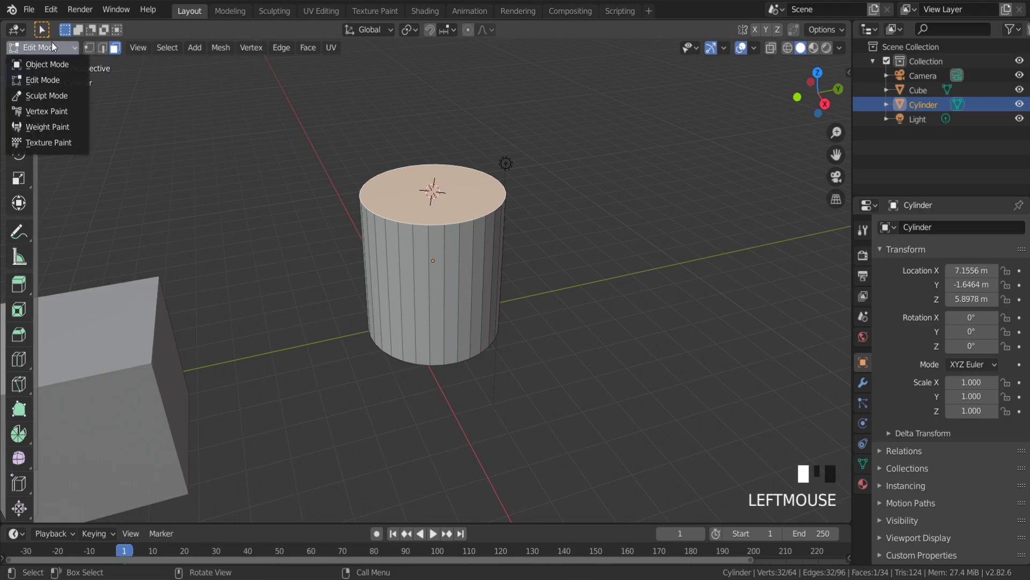
{"action": "left_click", "coordinate": [48, 62]}
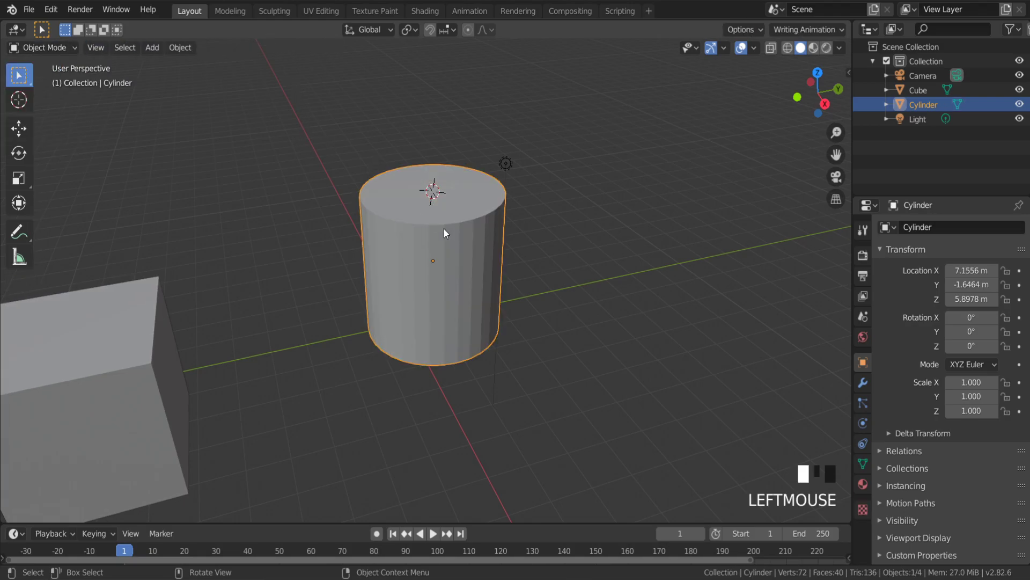
Set the cylinder's origin to the 3D cursor at the centre of its top face.
{"action": "left_click", "coordinate": [181, 47]}
{"action": "mouse_move", "coordinate": [201, 80]}
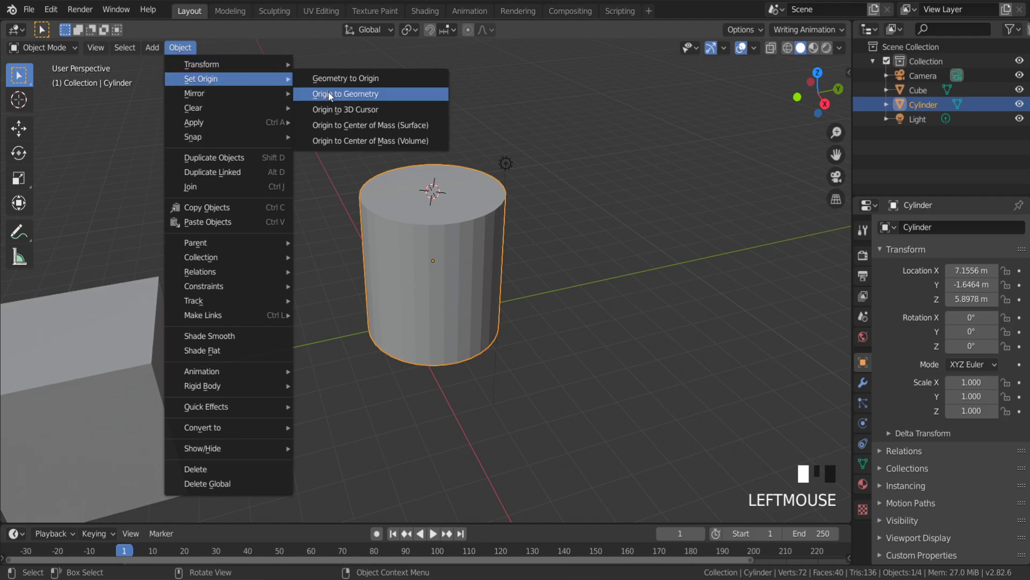
{"action": "left_click", "coordinate": [362, 110]}
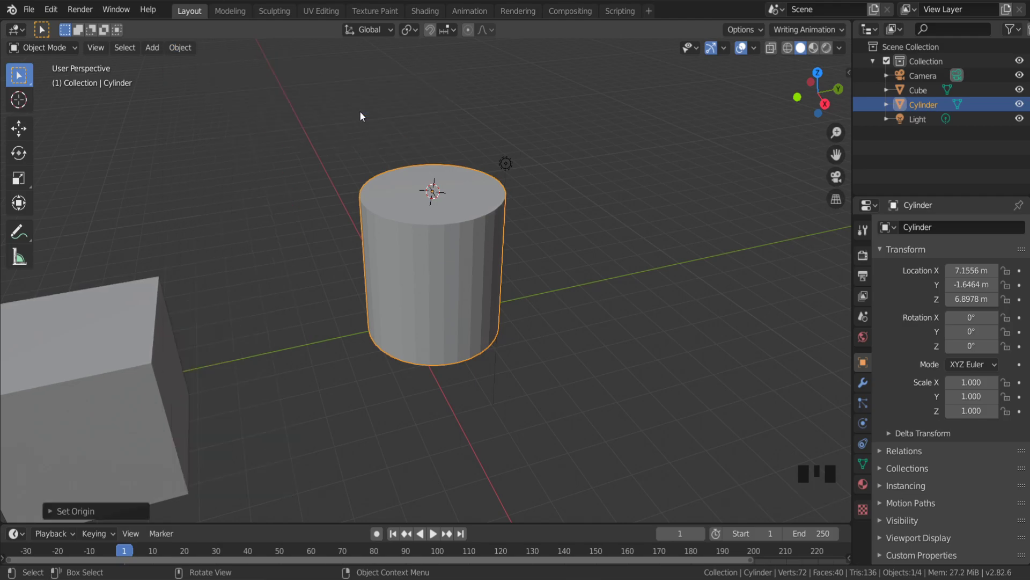
Duplicate the cylinder, place the copy beside the original and rotate it 180° about the global Y axis.
{"action": "key", "text": "shift+d"}
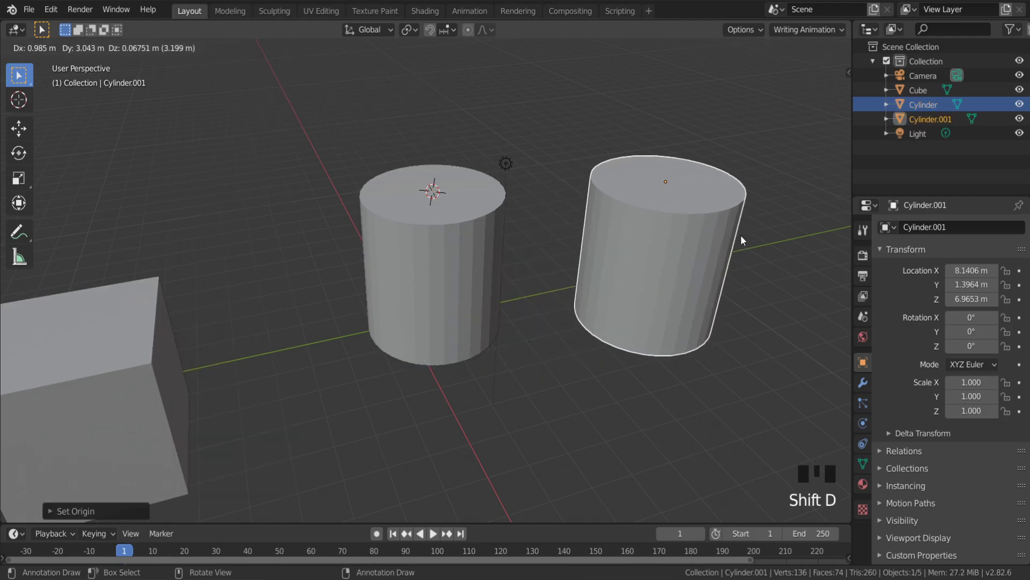
{"action": "left_click", "coordinate": [741, 233]}
{"action": "key", "text": "r"}
{"action": "type", "text": "y"}
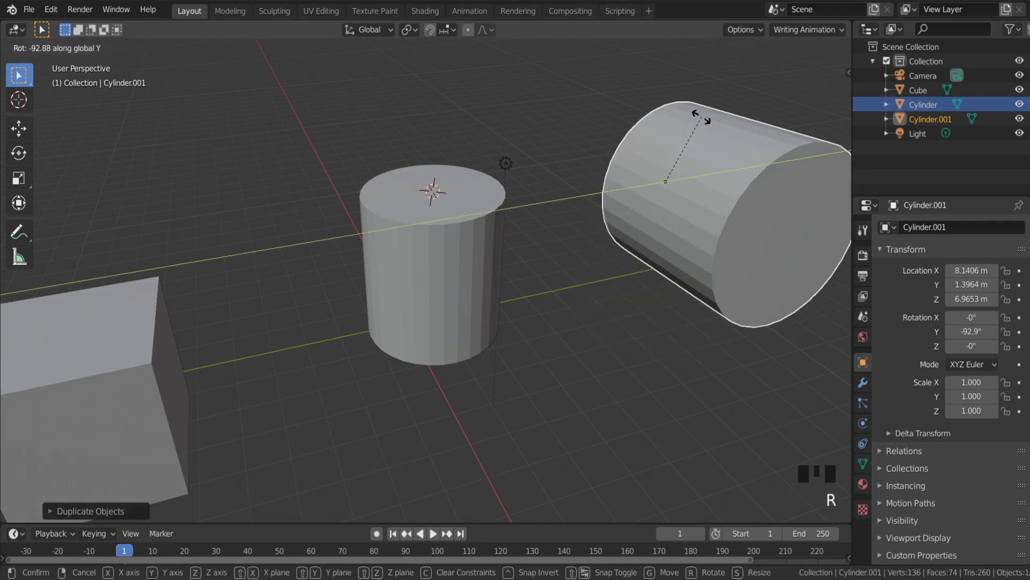
{"action": "type", "text": "180"}
{"action": "key", "text": "Return"}
Snap the rotated copy onto the original cylinder's top with Selection to Cursor.
{"action": "scroll", "coordinate": [669, 159], "scroll_direction": "down", "scroll_amount": 2}
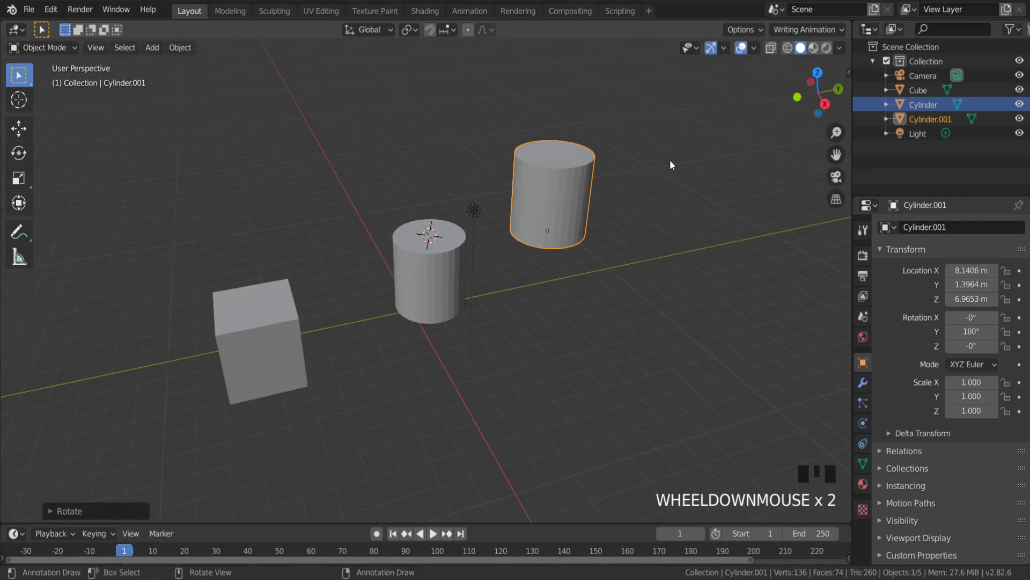
{"action": "key", "text": "shift+s"}
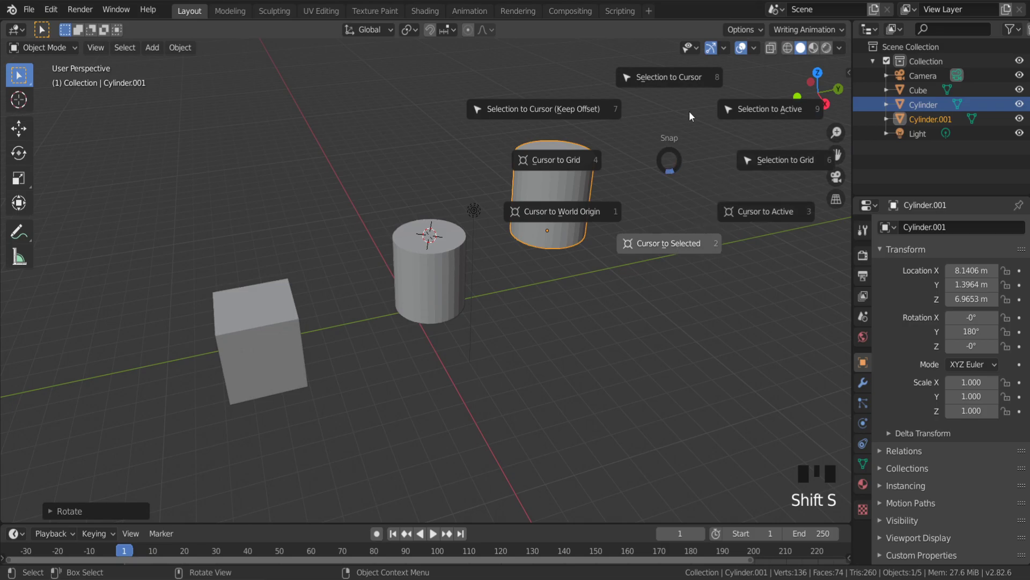
{"action": "left_click", "coordinate": [686, 87]}
{"action": "scroll", "coordinate": [436, 226], "scroll_direction": "up", "scroll_amount": 2}
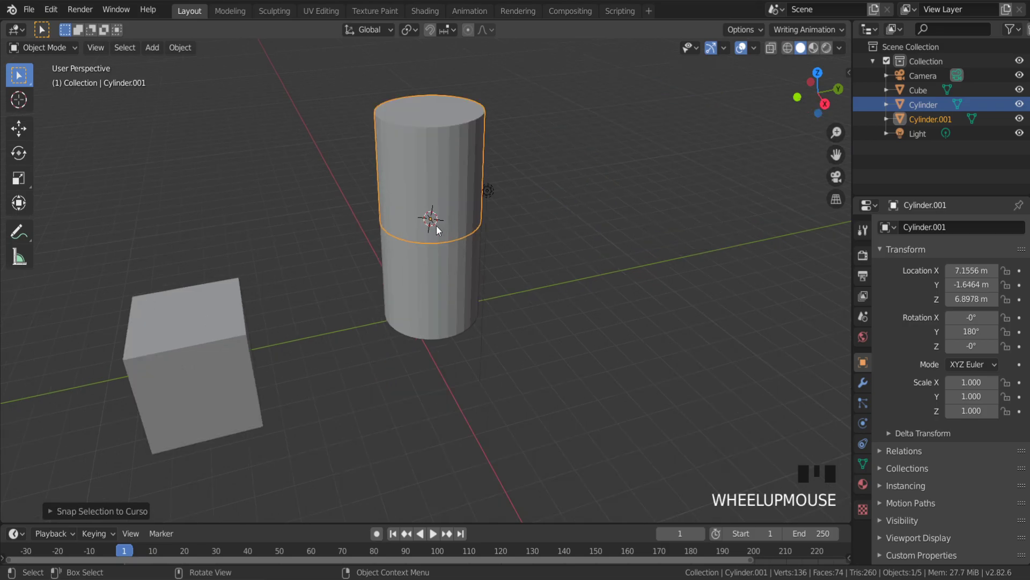
{"action": "middle_click_drag", "start_coordinate": [437, 225], "coordinate": [450, 205]}
Move the duplicate cylinder along the global X axis, clear of the original cylinder.
{"action": "scroll", "coordinate": [445, 228], "scroll_direction": "down", "scroll_amount": 2}
{"action": "key", "text": "g"}
{"action": "key", "text": "x"}
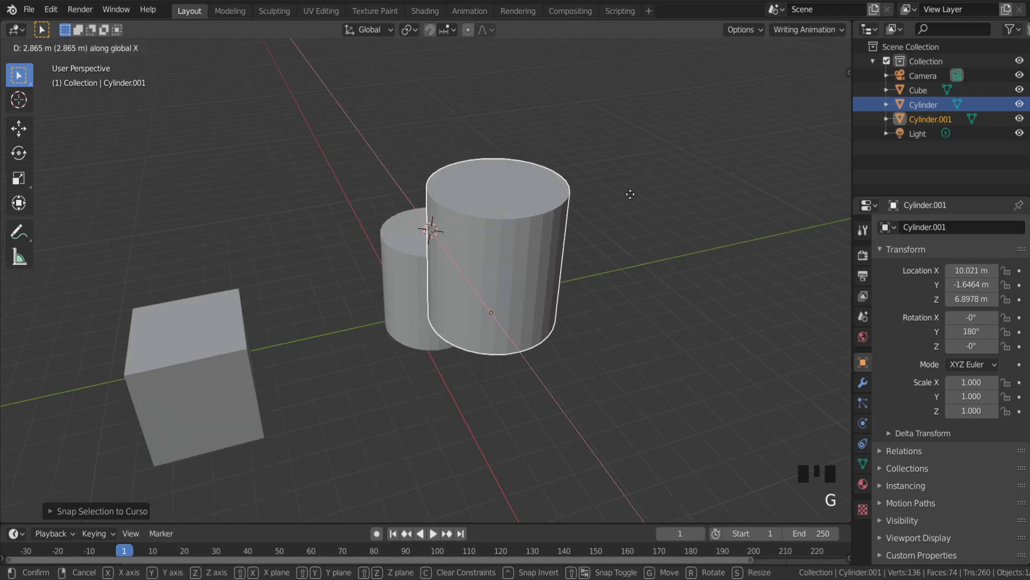
{"action": "left_click", "coordinate": [613, 252]}
Add the original cylinder to the selection and snap both cylinders with Selection to Cursor (Keep Offset).
{"action": "middle_click_drag", "start_coordinate": [613, 252], "coordinate": [602, 260]}
{"action": "left_click", "coordinate": [522, 245], "text": "shift"}
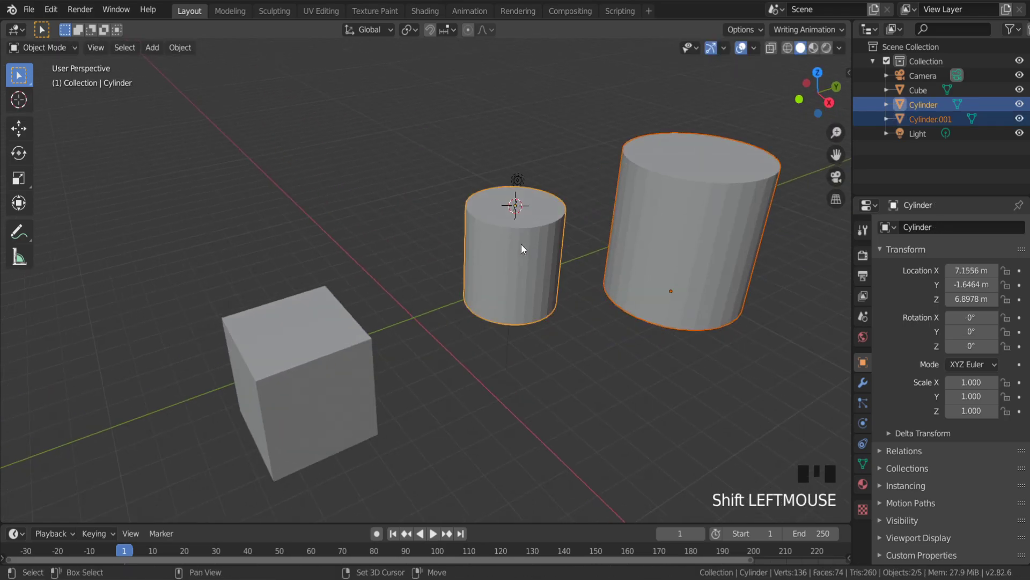
{"action": "key", "text": "shift+s"}
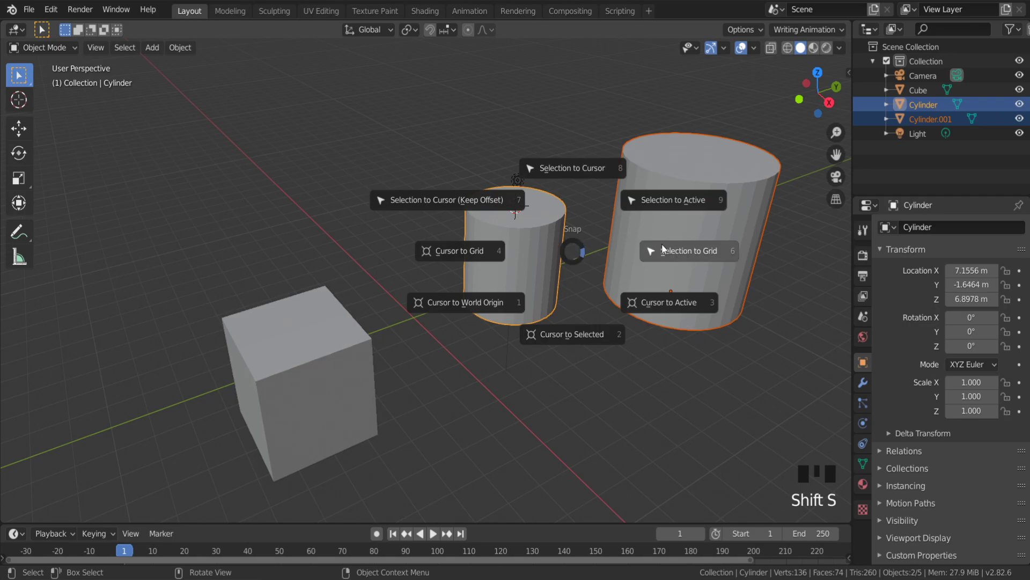
{"action": "left_click", "coordinate": [464, 199]}
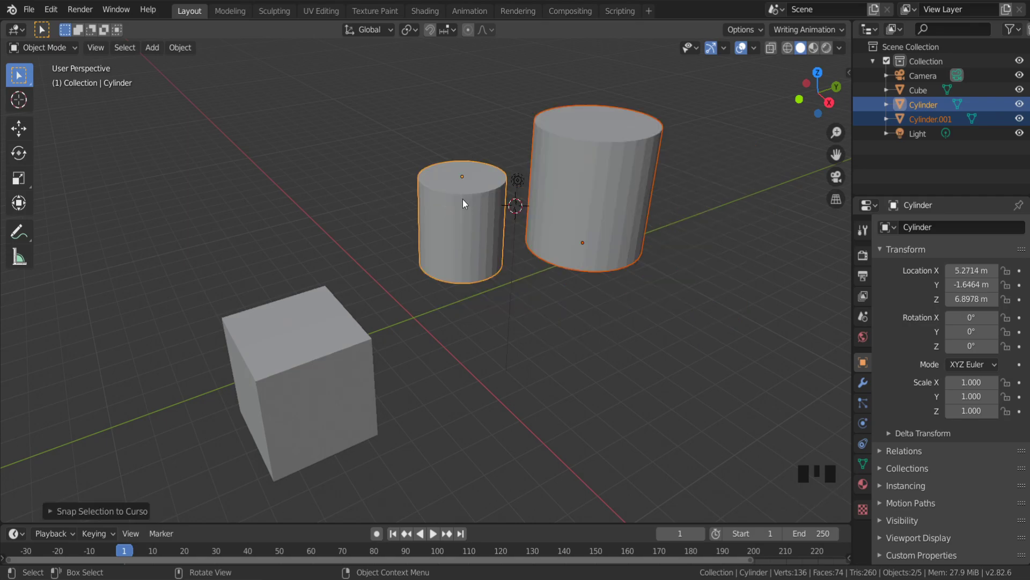
Place the 3D cursor in empty space far from the objects and snap both cylinders there with Selection to Cursor (Keep Offset).
{"action": "middle_click_drag", "start_coordinate": [463, 198], "coordinate": [422, 182]}
{"action": "left_click", "coordinate": [18, 100]}
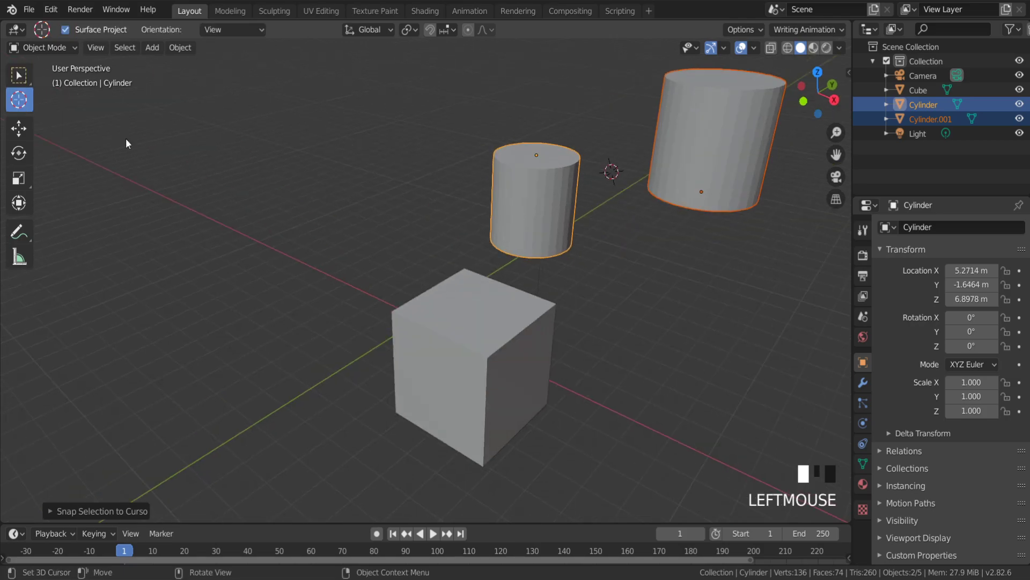
{"action": "left_click", "coordinate": [127, 139]}
{"action": "key", "text": "shift+s"}
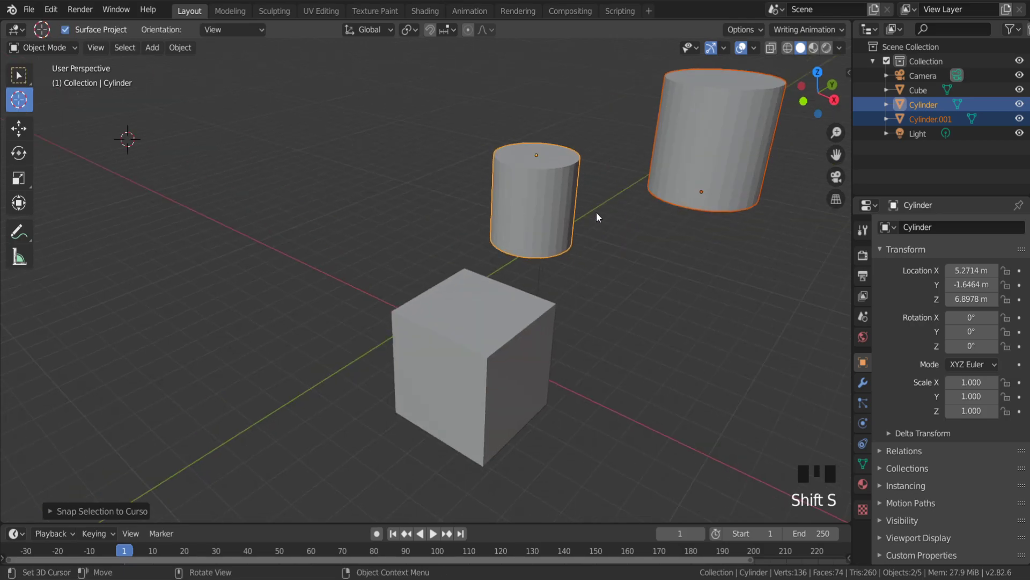
{"action": "key", "text": "shift+s"}
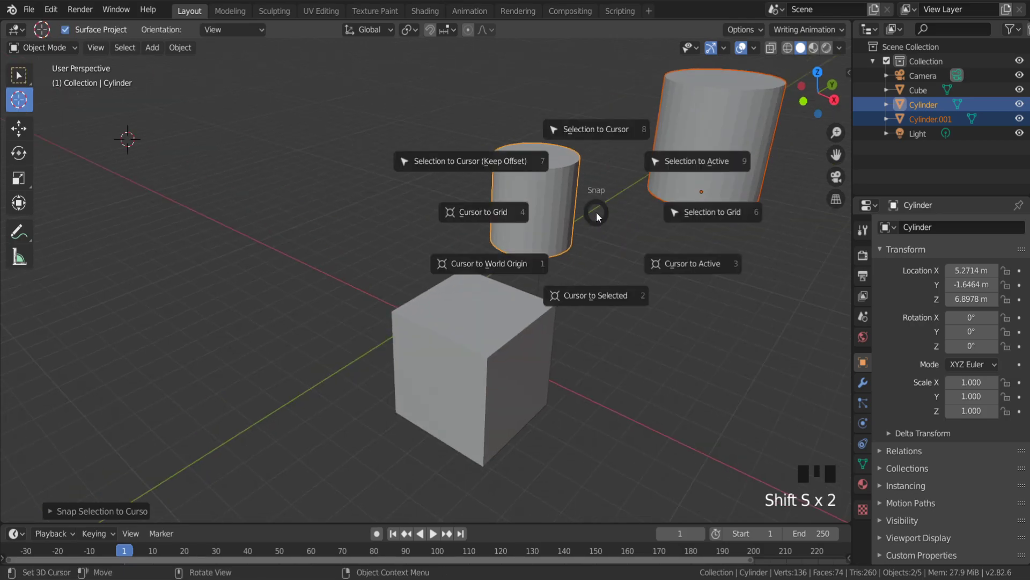
{"action": "left_click", "coordinate": [514, 165]}
{"action": "middle_click_drag", "start_coordinate": [130, 141], "coordinate": [277, 179]}
Add the cube to the two selected cylinders as the active object and bring up the Snap options.
{"action": "left_click", "coordinate": [666, 247], "text": "shift"}
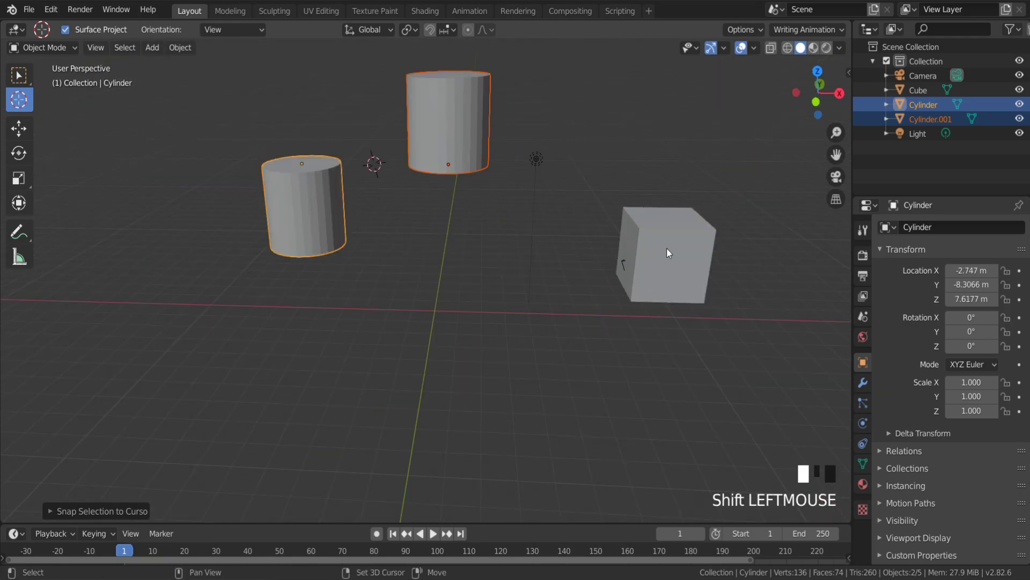
{"action": "middle_click_drag", "start_coordinate": [667, 253], "coordinate": [588, 214]}
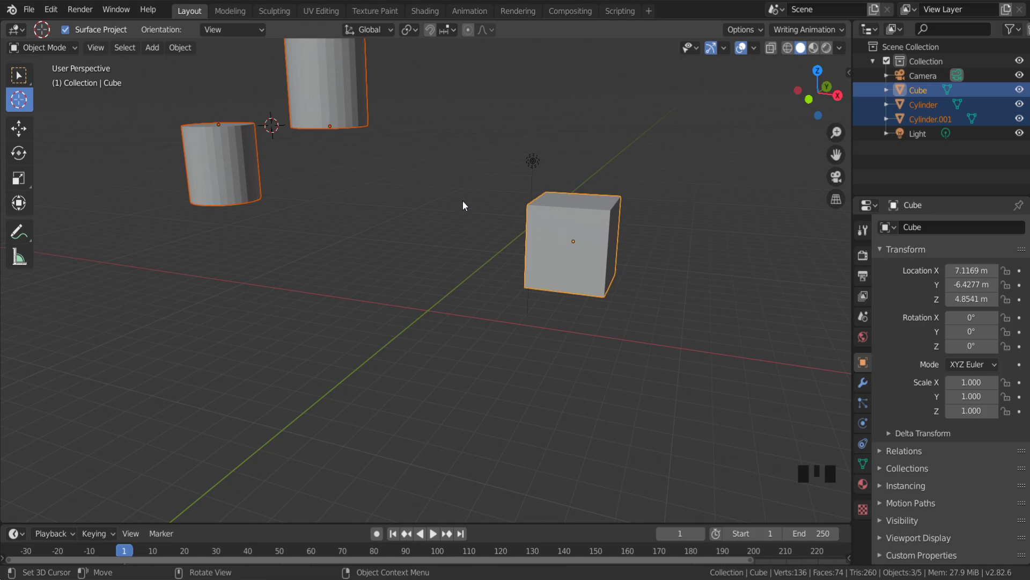
{"action": "right_click", "coordinate": [537, 224]}
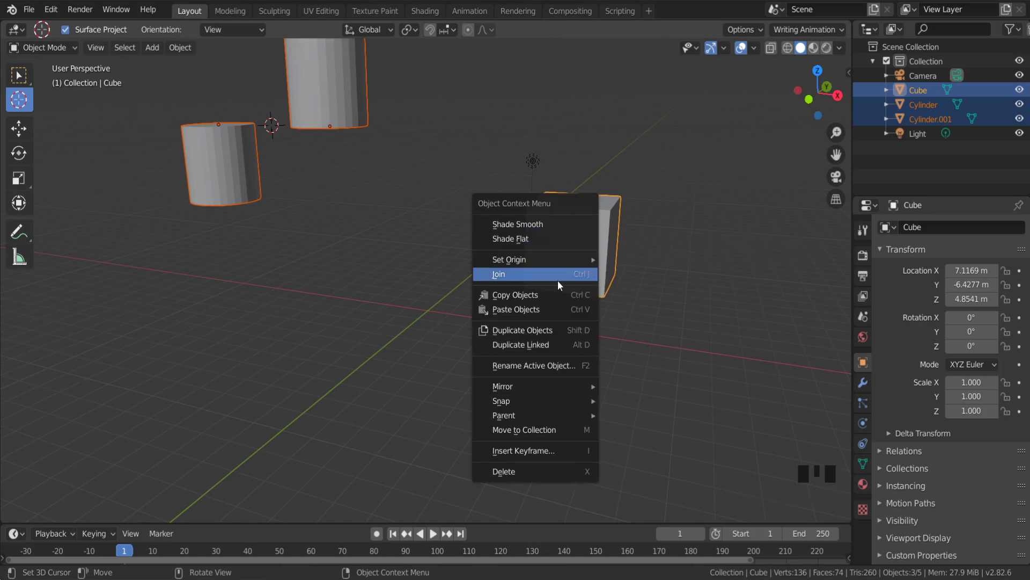
{"action": "mouse_move", "coordinate": [540, 400]}
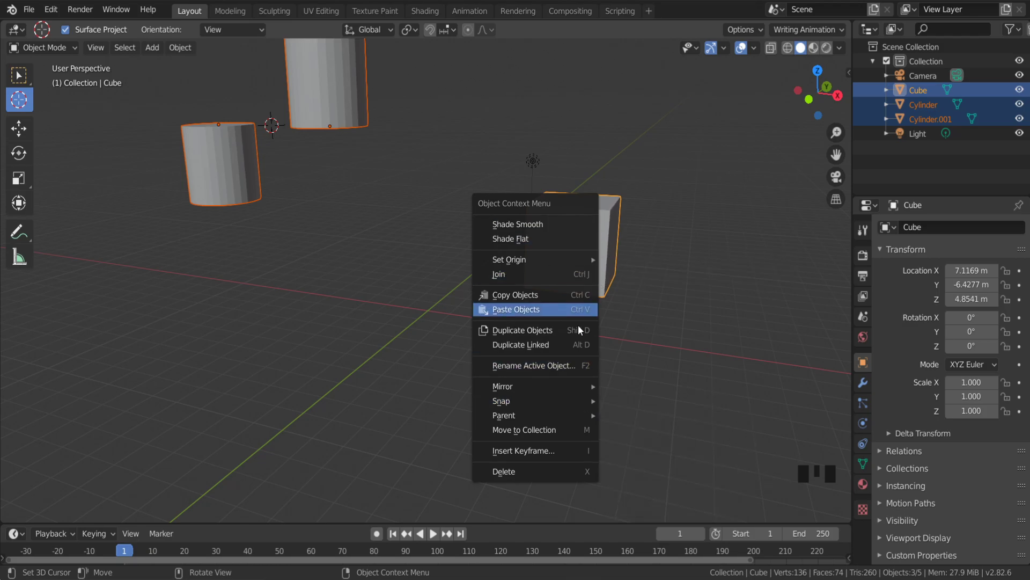
{"action": "mouse_move", "coordinate": [560, 397]}
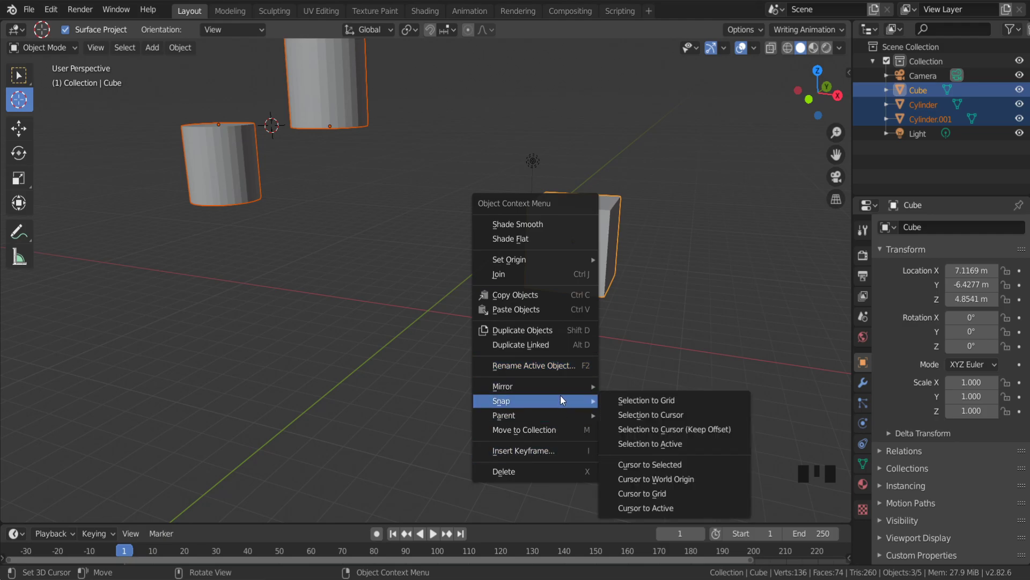